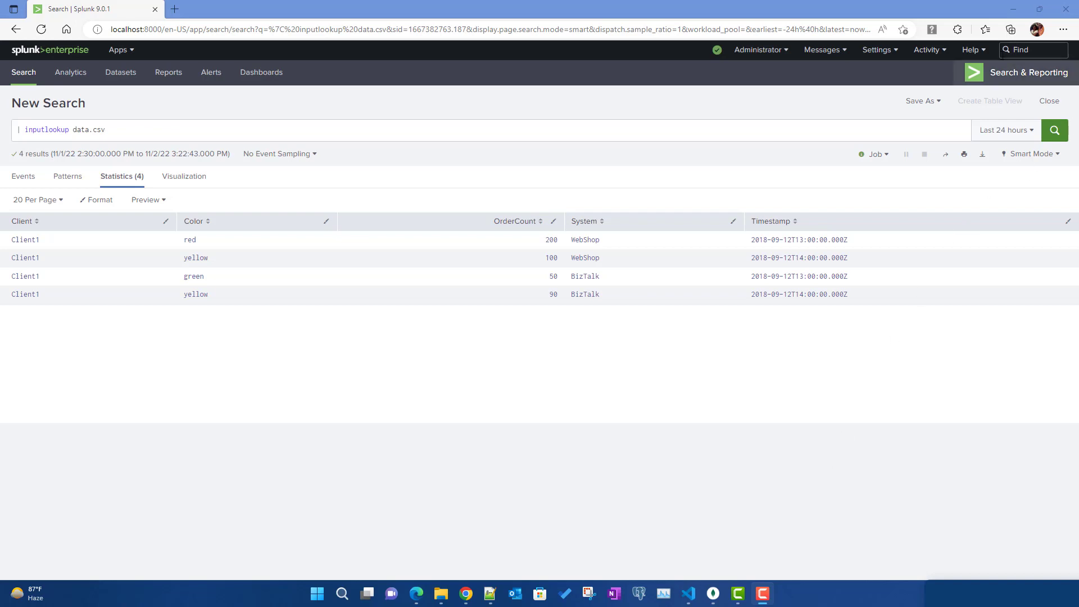
- Check the installed Splunk Enterprise version in the product's About information and close it
left_click(974, 52)
left_click(936, 193)
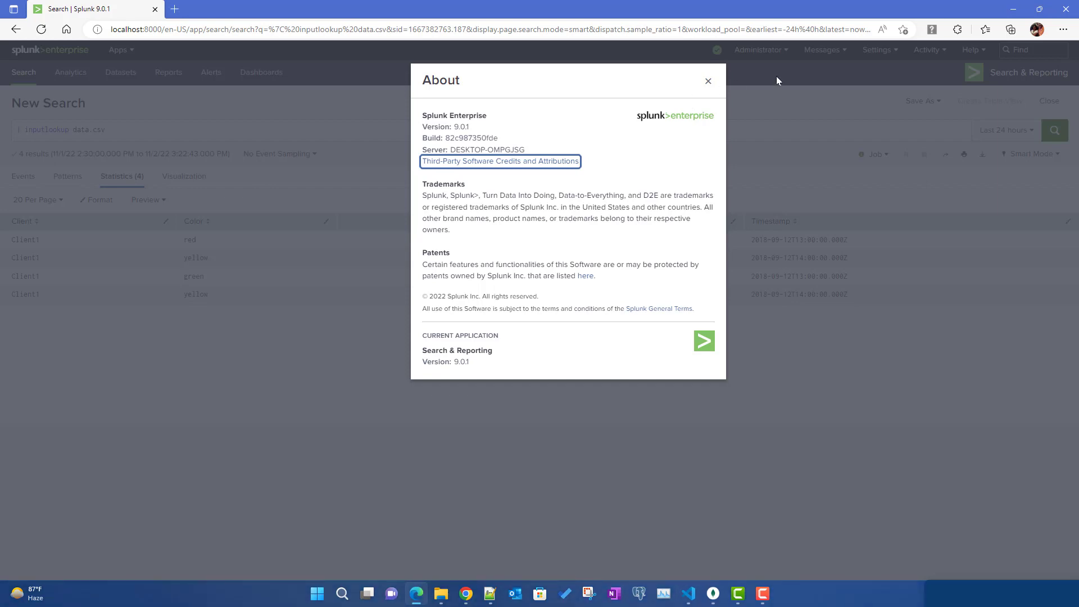
left_click(708, 81)
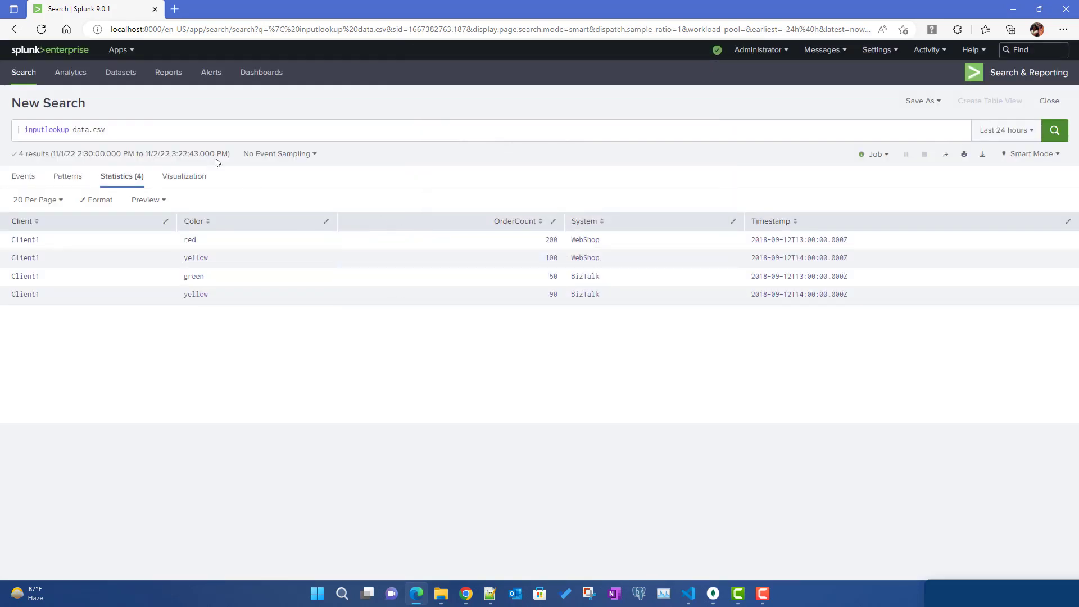
- Rerun the search "| inputlookup data.csv" and examine the returned rows
left_click(174, 138)
key("Return")
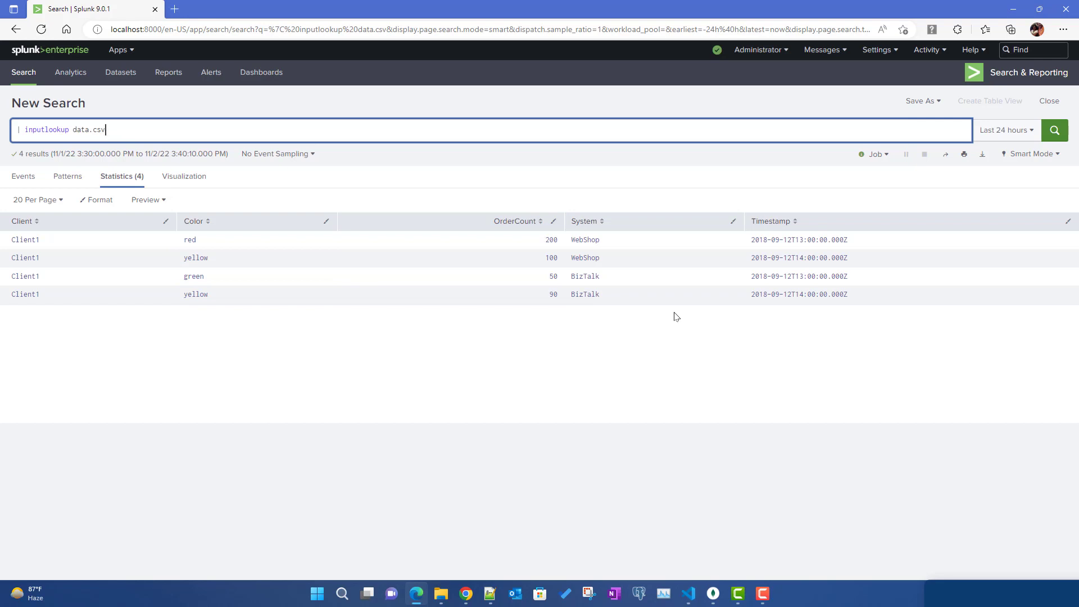
left_click_drag(703, 241, 831, 333)
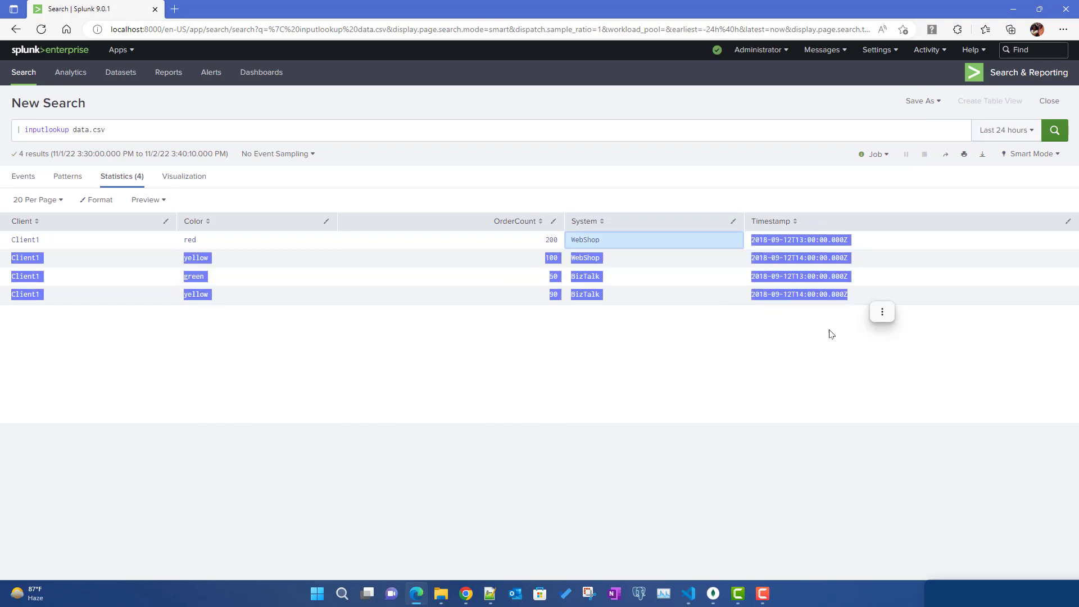
left_click(692, 364)
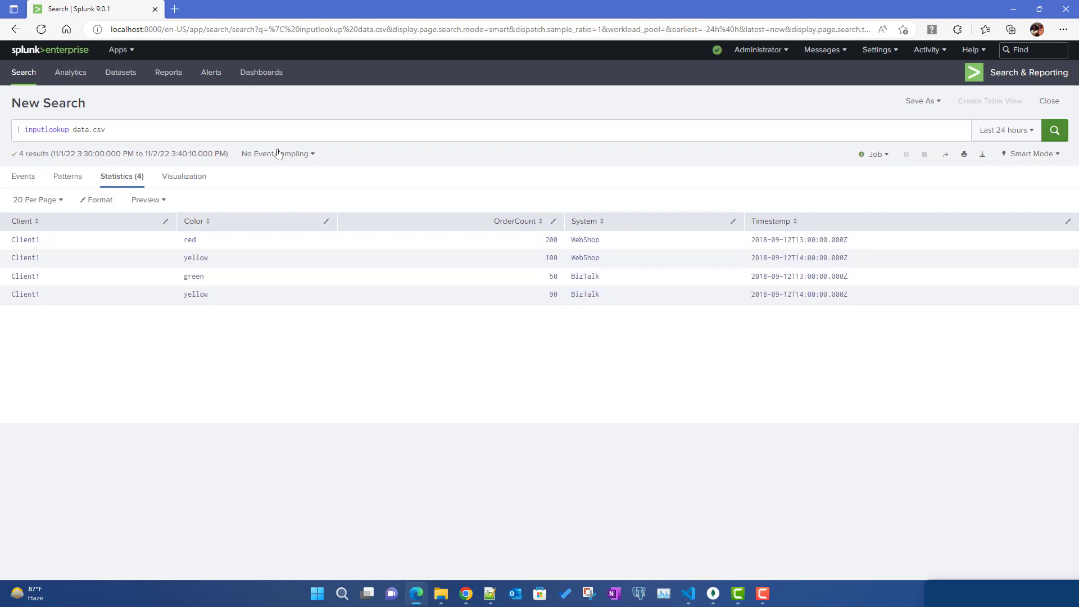
- Open the Dashboards page in a separate browser tab and switch to it
right_click(259, 79)
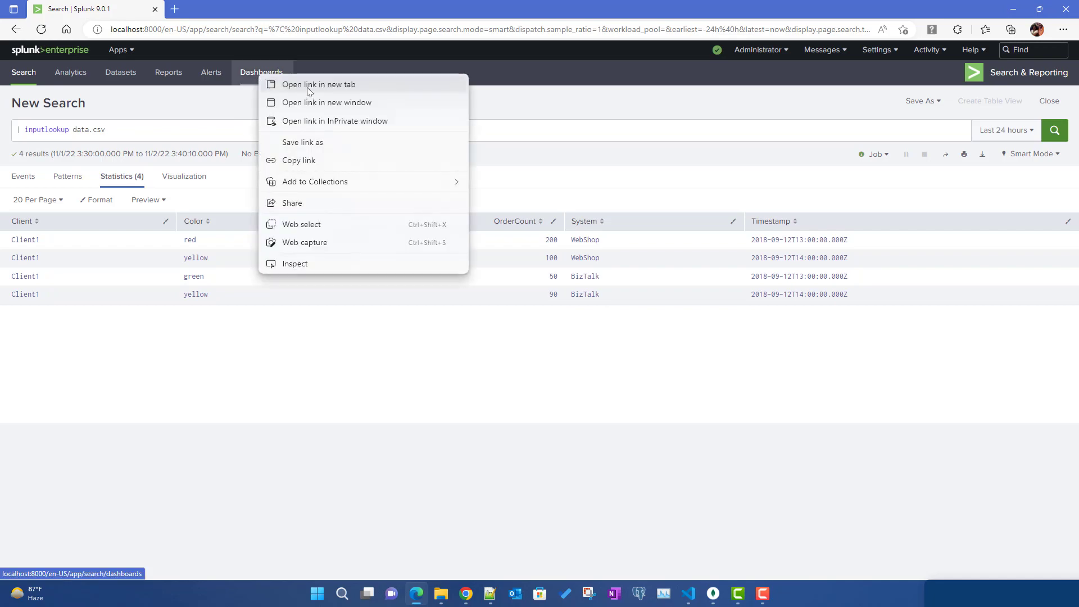
left_click(308, 85)
left_click(237, 15)
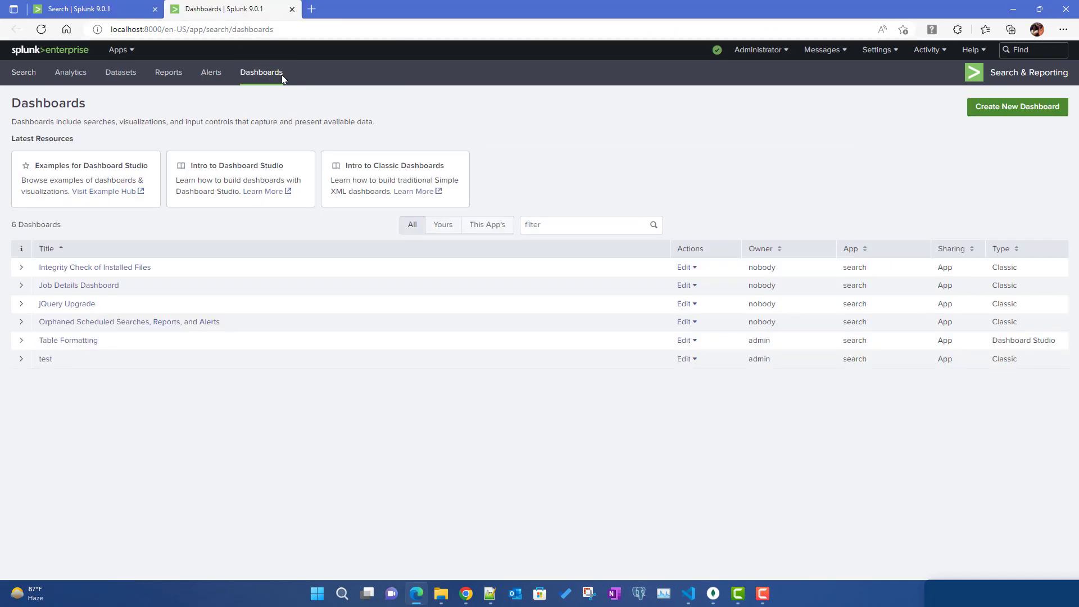
- Create a Dashboard Studio dashboard titled "Table formatting demo" with Shared in App permissions and the Absolute layout
left_click(1023, 111)
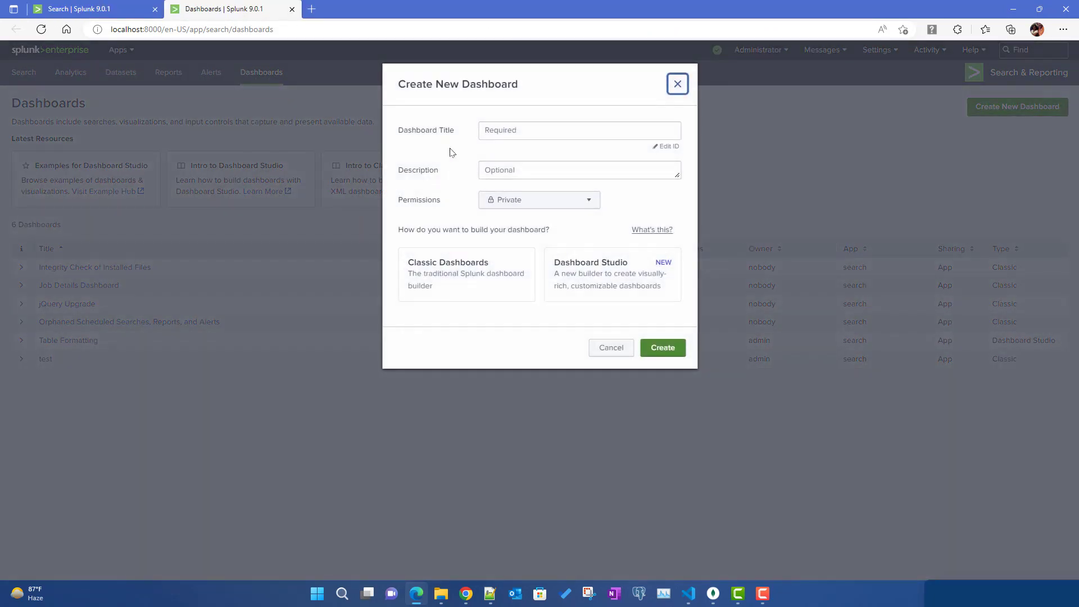
left_click(520, 131)
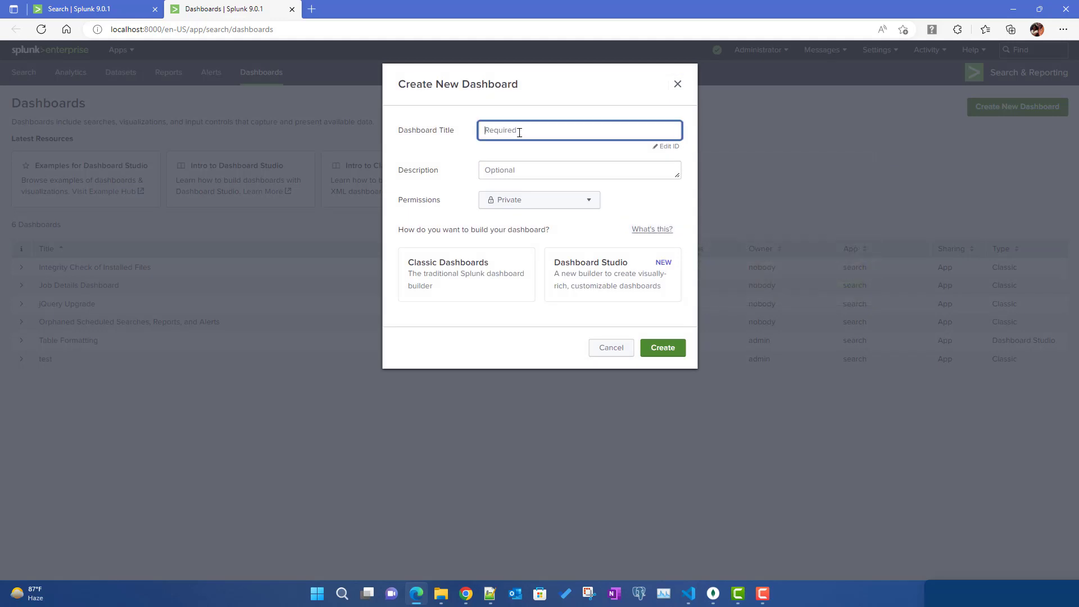
type("Table formatting demo")
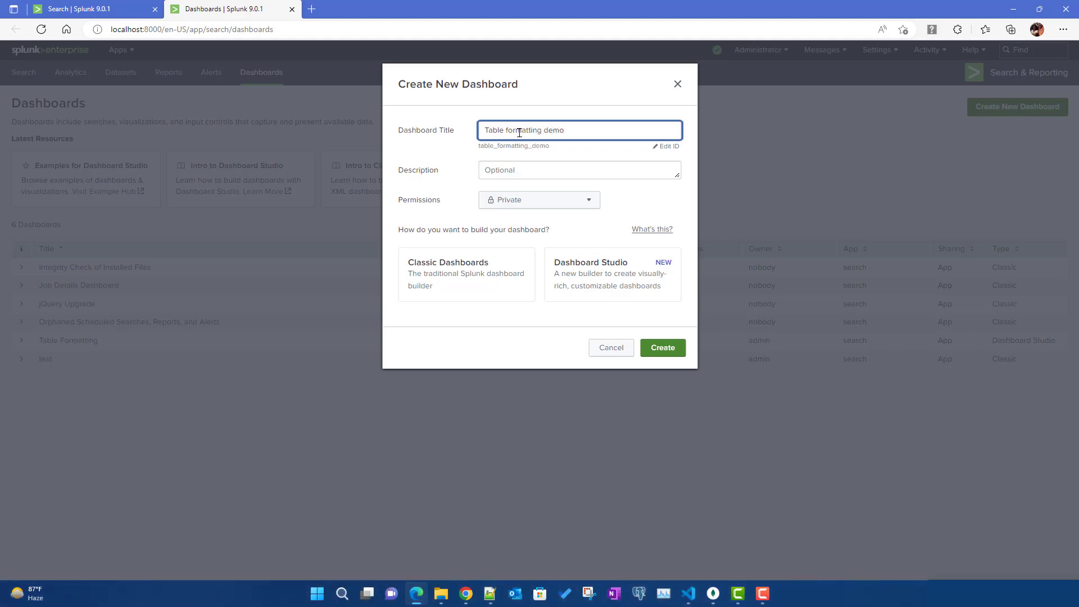
left_click(513, 203)
left_click(514, 251)
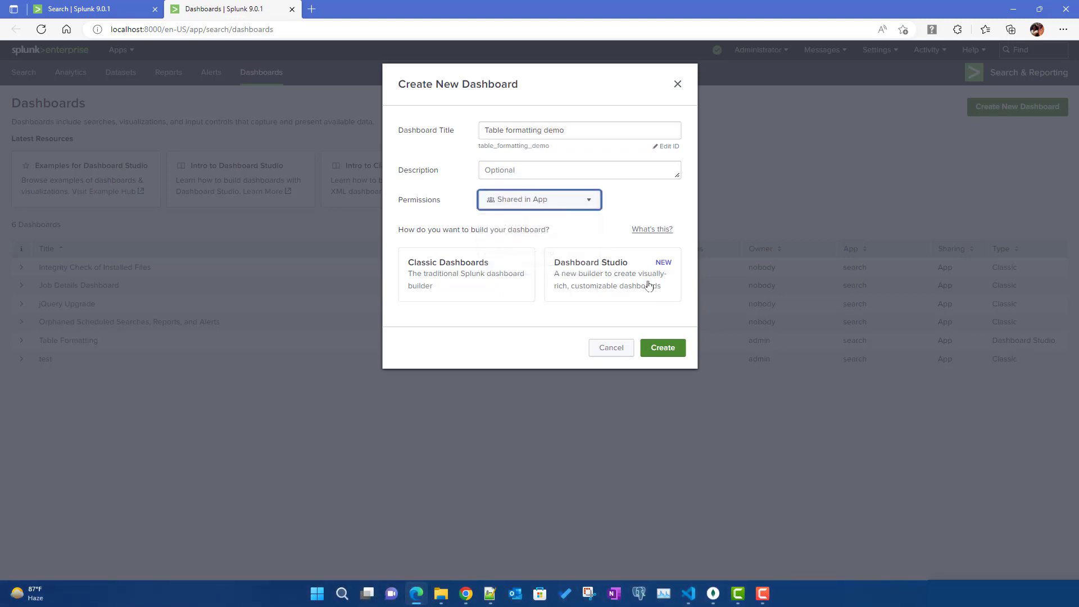
left_click(588, 275)
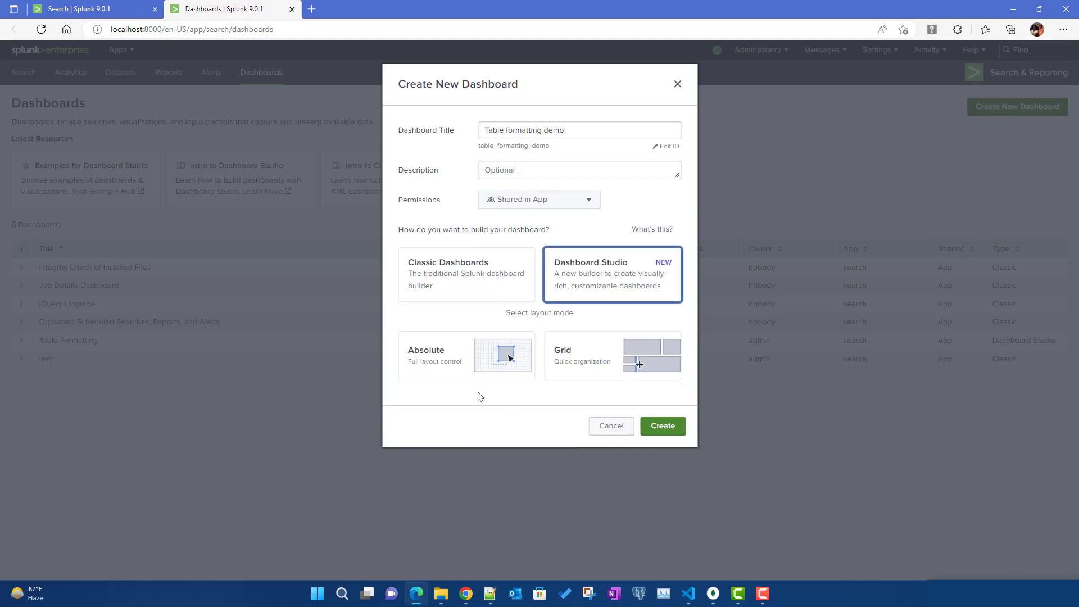
left_click(458, 358)
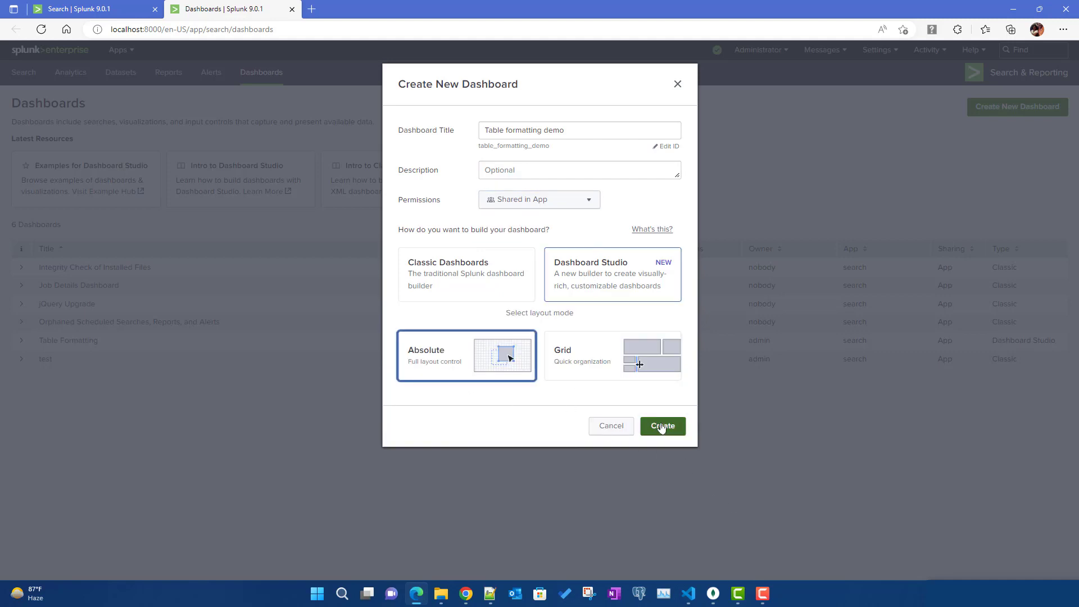
left_click(662, 427)
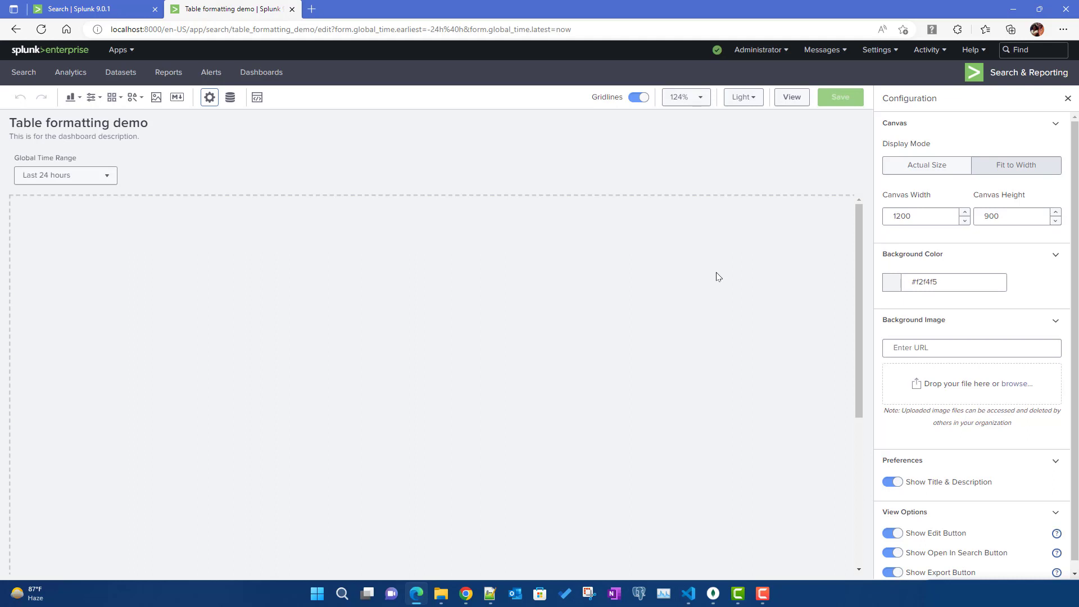
- Add a table visualization to the empty dashboard canvas
left_click(77, 101)
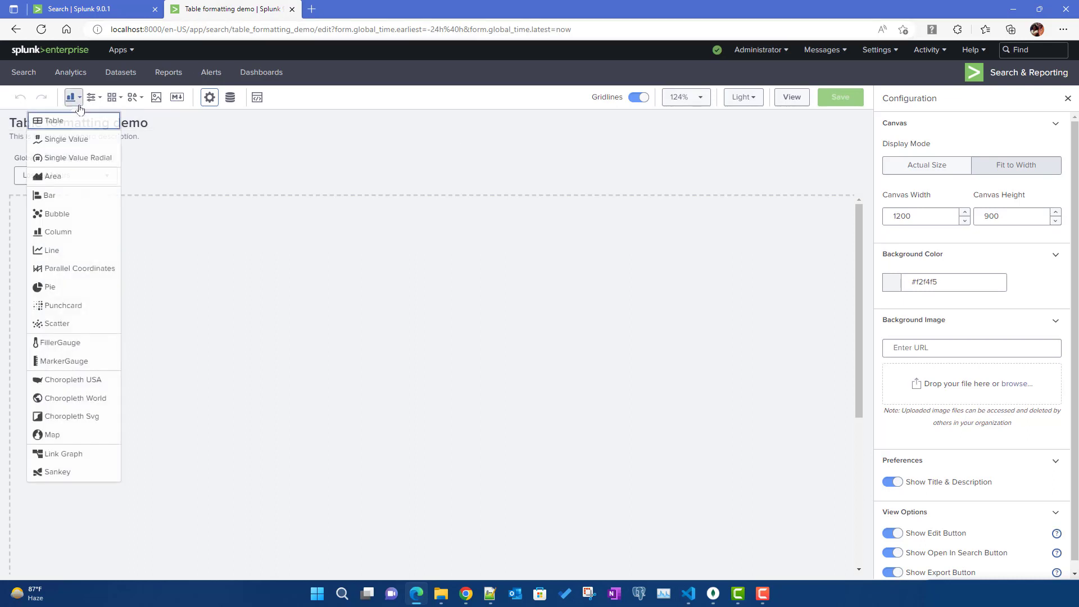
left_click(43, 125)
left_click_drag(236, 342, 313, 371)
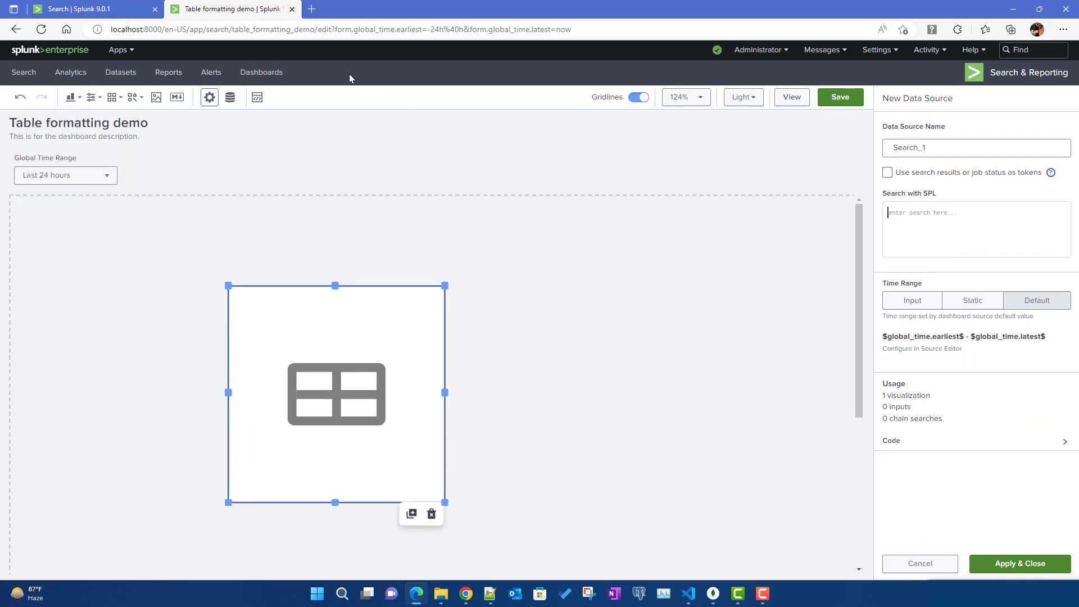
- Copy the query "| inputlookup data.csv" from the search page and apply it as the table's data source, Search_1
left_click(90, 9)
triple_click(128, 129)
key("ctrl+c")
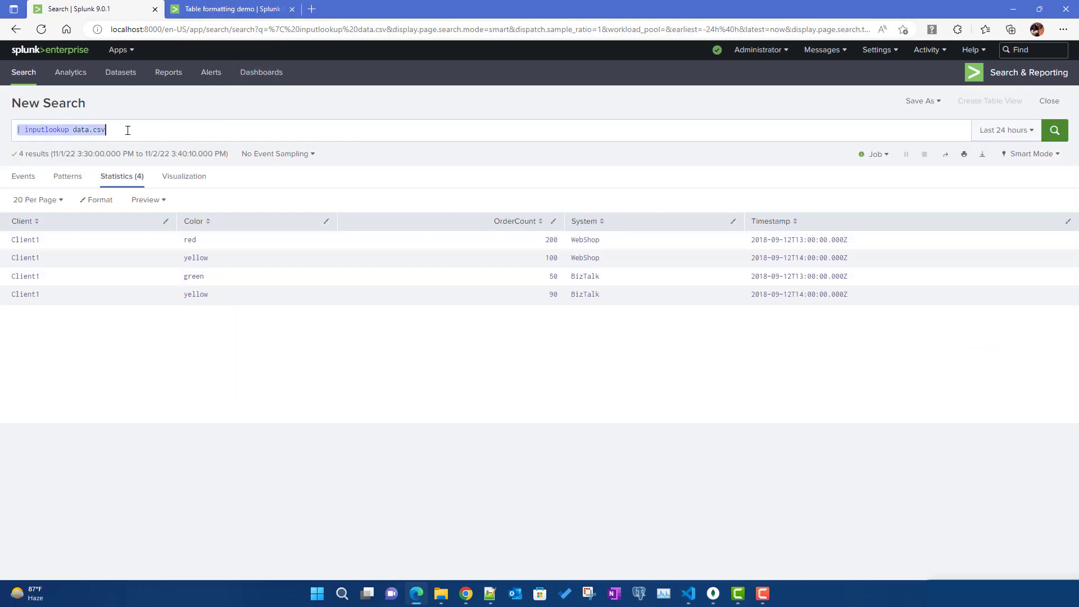
left_click(221, 11)
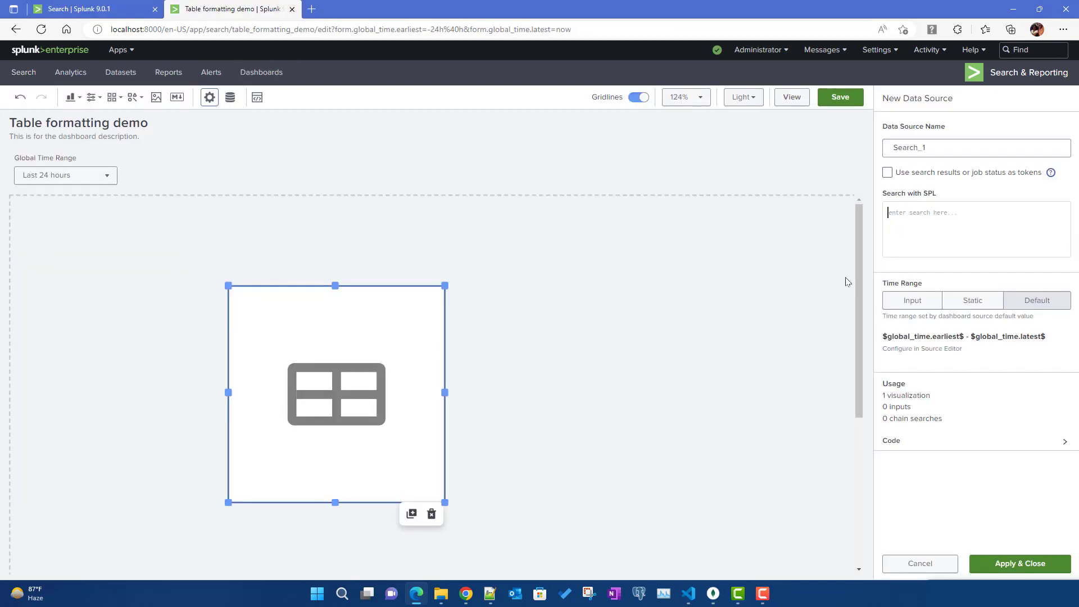
key("ctrl+v")
left_click(1012, 566)
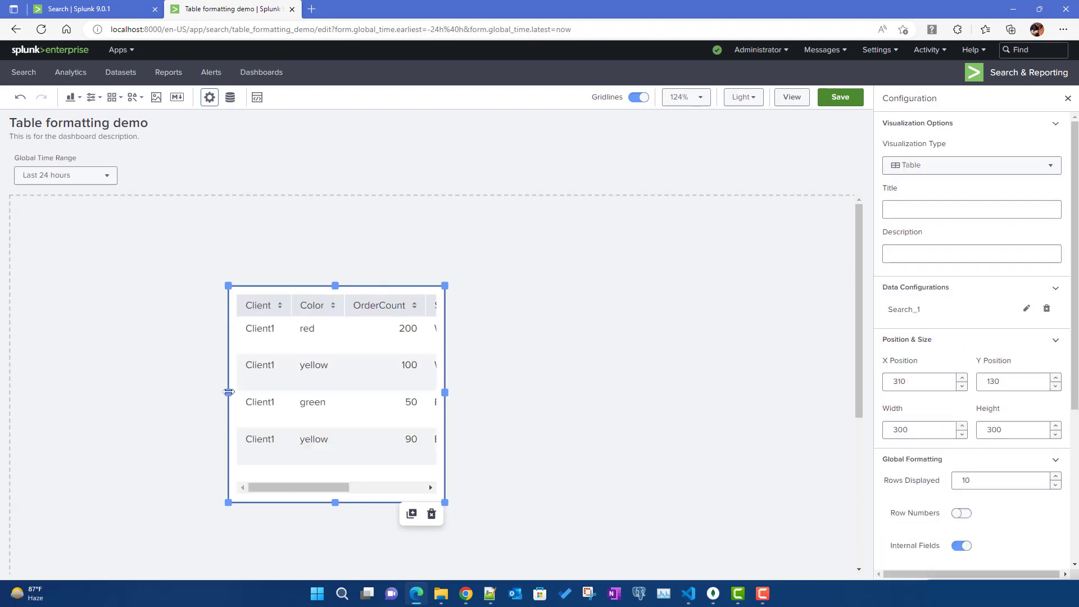
- Resize the table to 750 wide and 210 high and place it at X 90, Y 60
left_click_drag(228, 392, 72, 392)
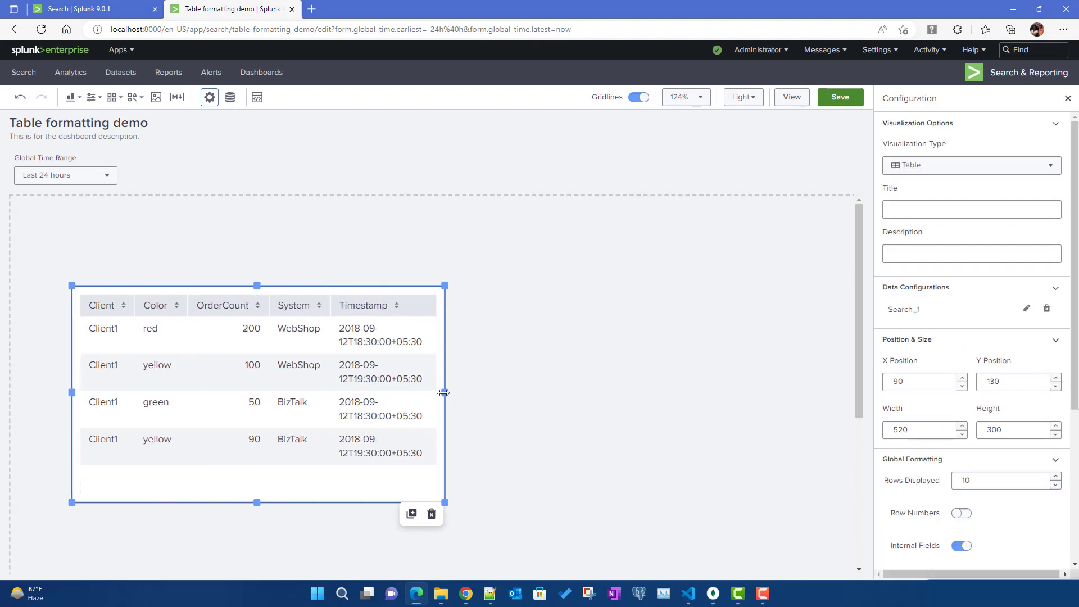
left_click_drag(444, 392, 609, 392)
left_click_drag(395, 289, 397, 241)
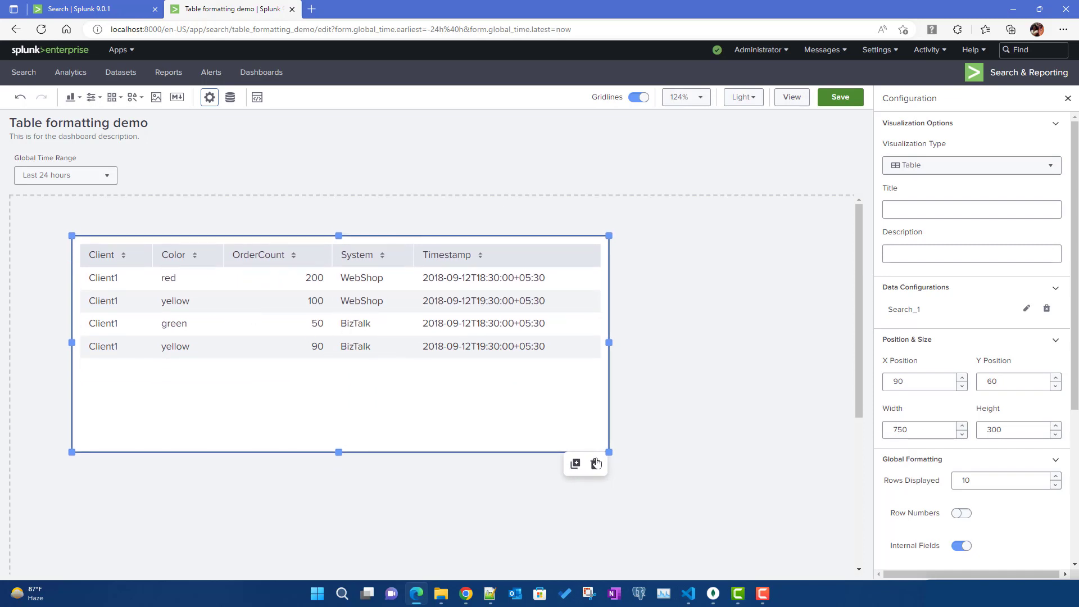
left_click_drag(338, 452, 338, 388)
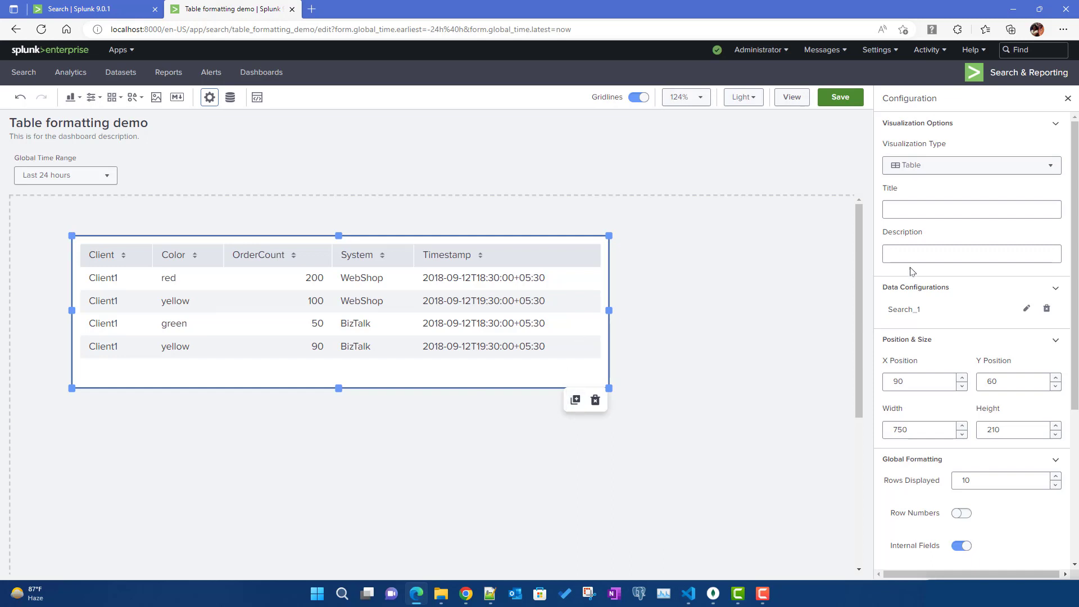
- Give the table visualization the title "Table Title"
left_click(918, 204)
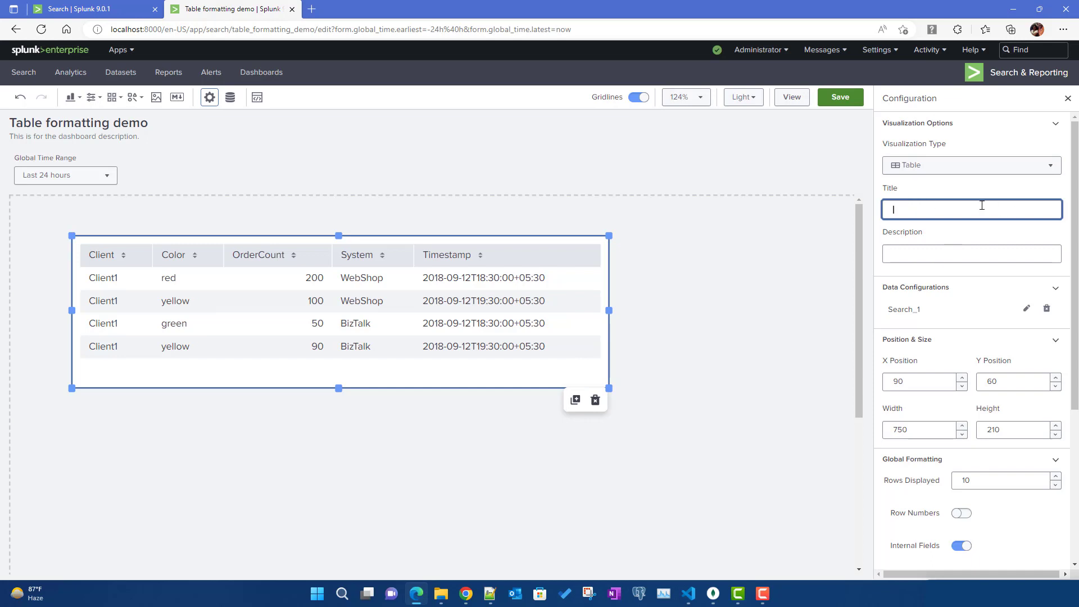
type("Table Title")
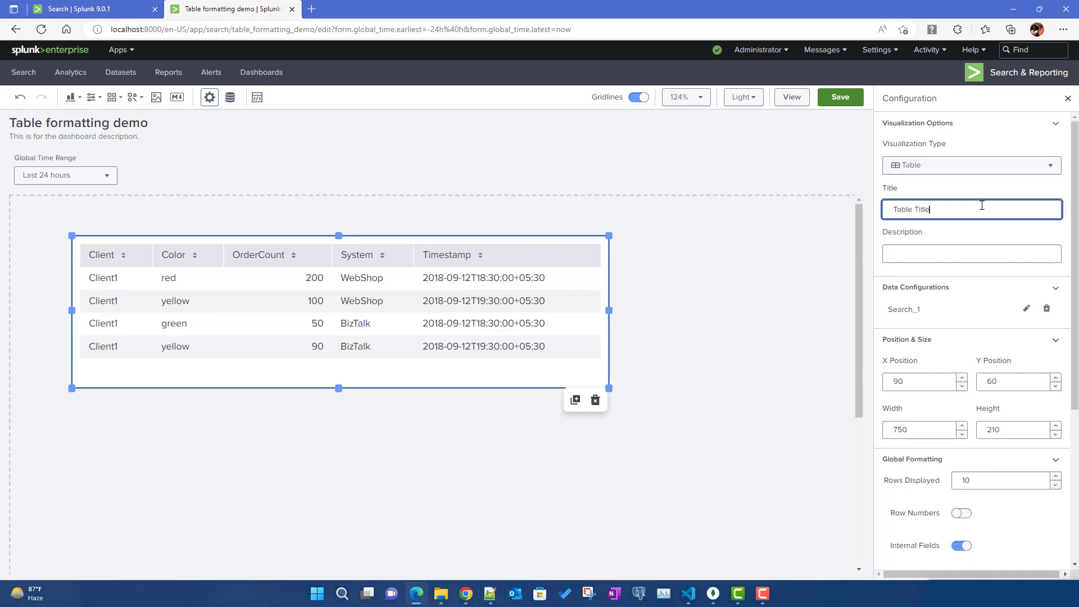
left_click(1020, 268)
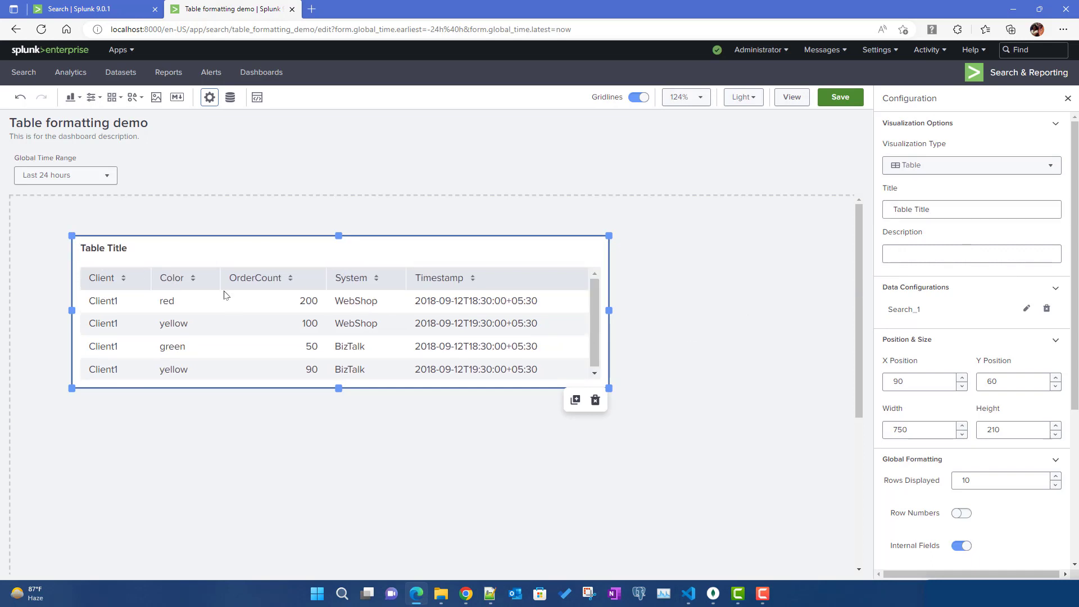
- Move the table to X 180, Y 50 and enlarge it to 840 wide and 250 high
scroll(989, 416, "down", 2)
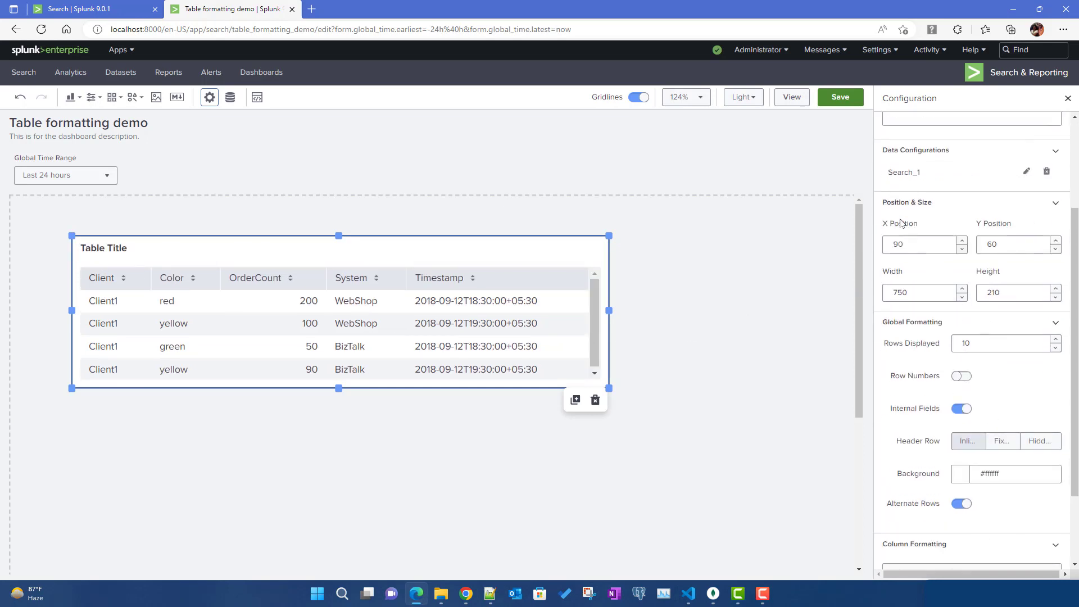
left_click_drag(511, 250, 531, 242)
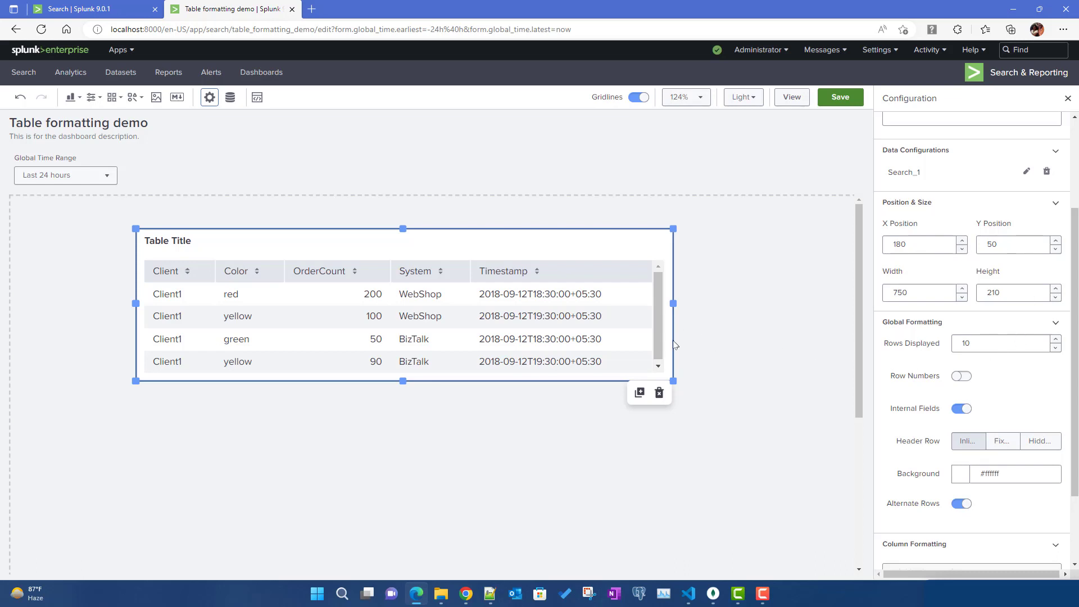
left_click_drag(673, 381, 739, 411)
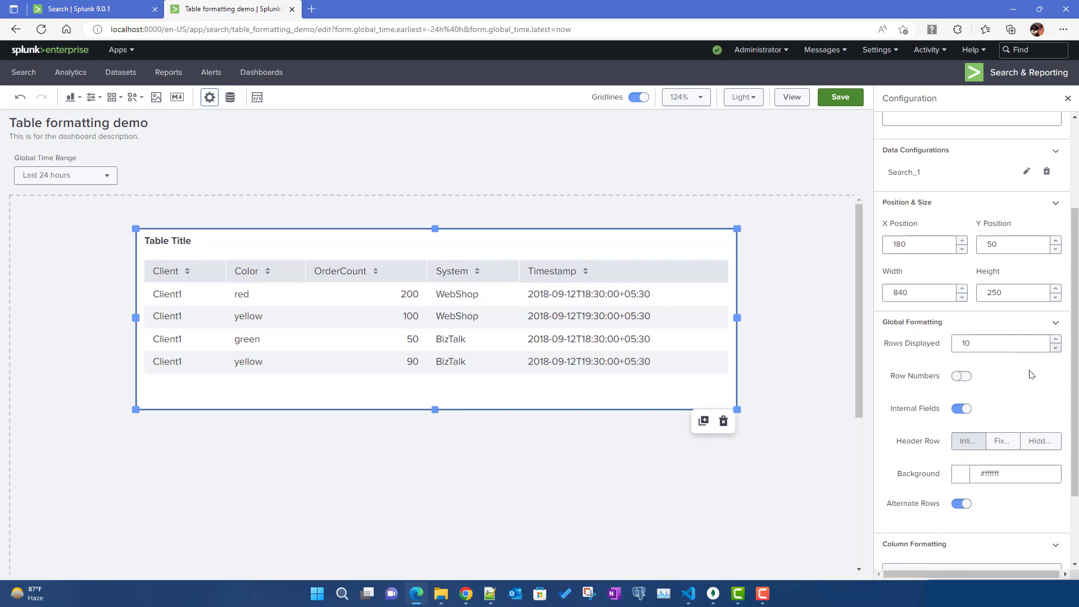
- Turn on row numbers with the header row inline, and set the table background to yellow #f8be34
left_click(960, 377)
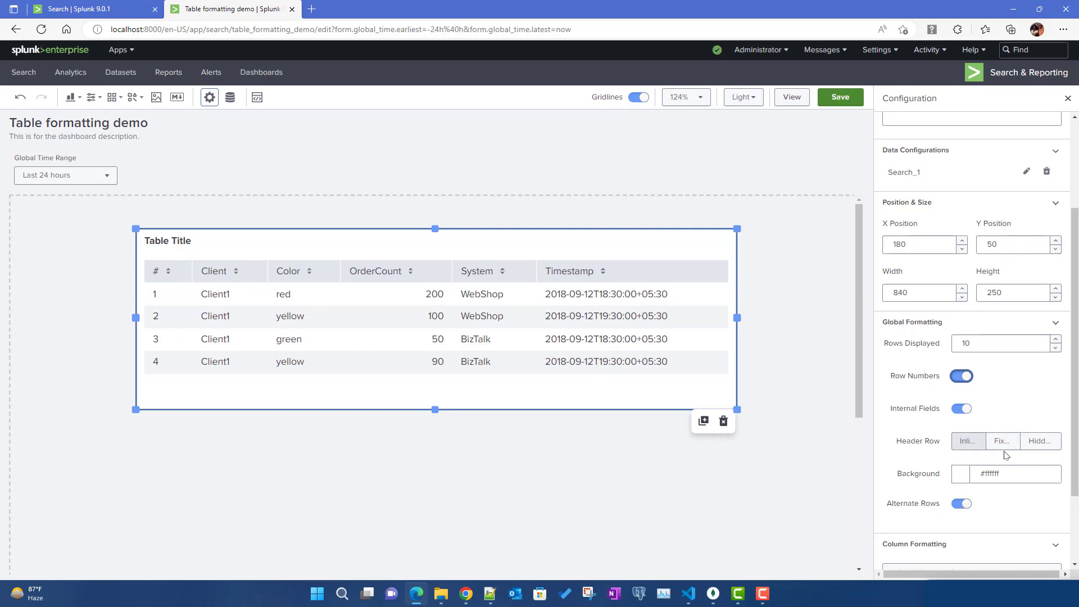
left_click(971, 448)
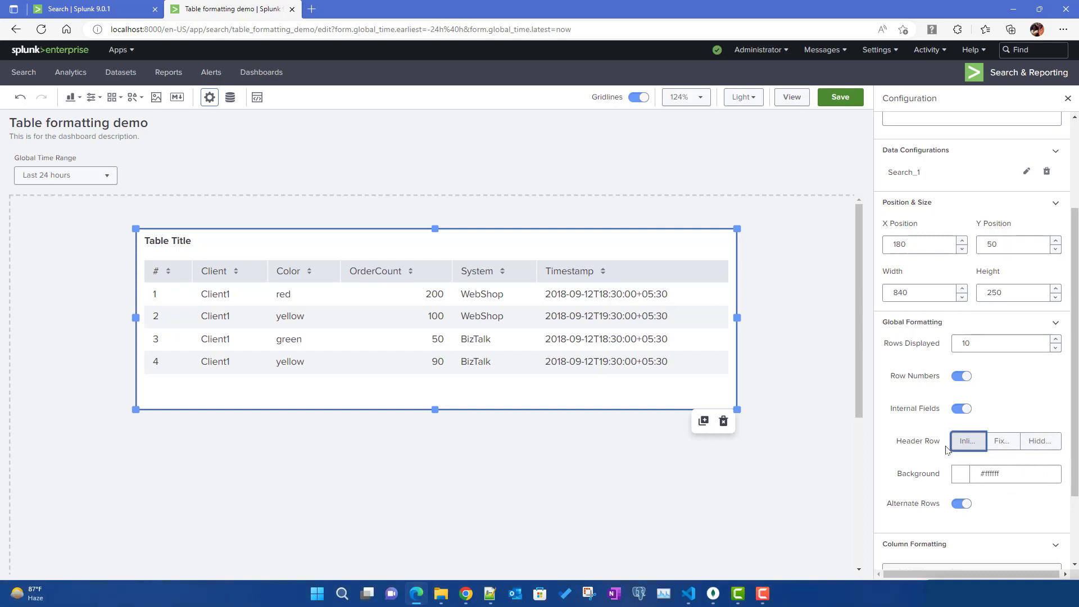
left_click(961, 474)
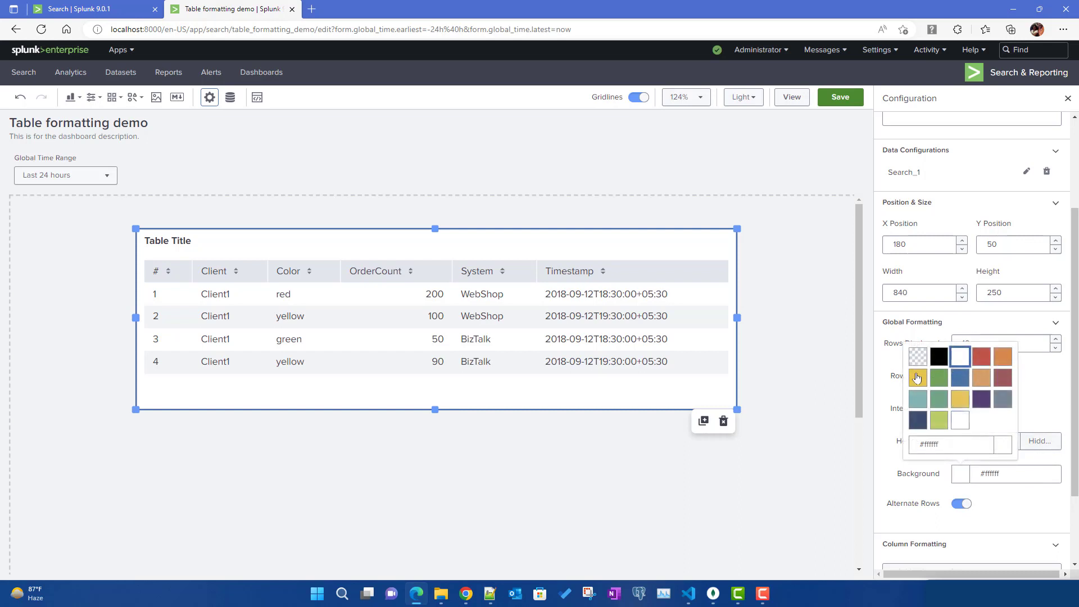
left_click(918, 378)
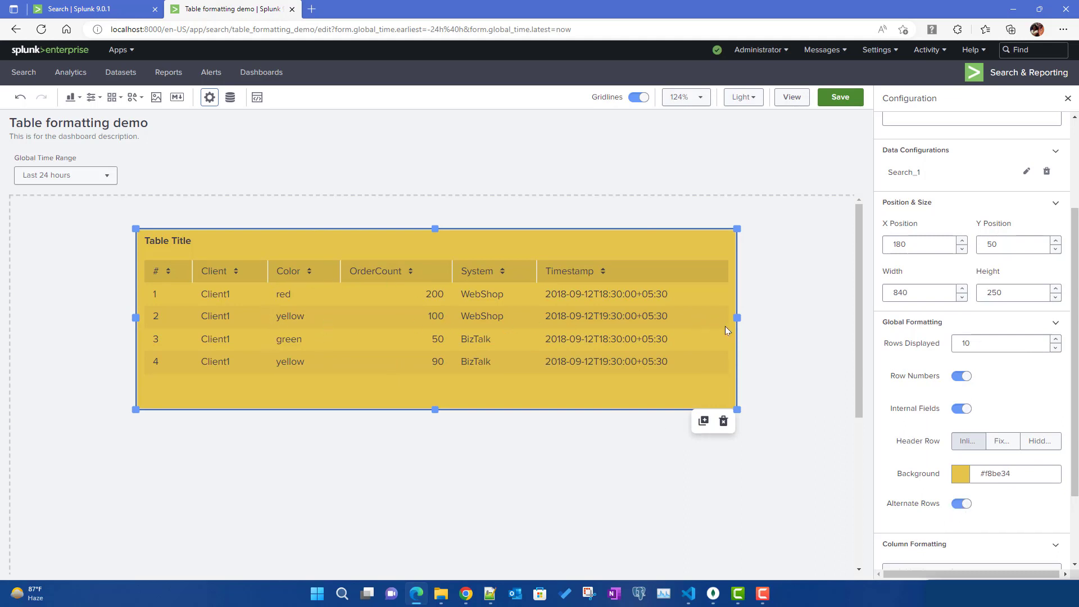
- Switch the table's alternate row shading off and back on
left_click(962, 503)
left_click(962, 504)
- Add the OrderCount number column to the table's column formatting and open its settings
scroll(924, 467, "down", 2)
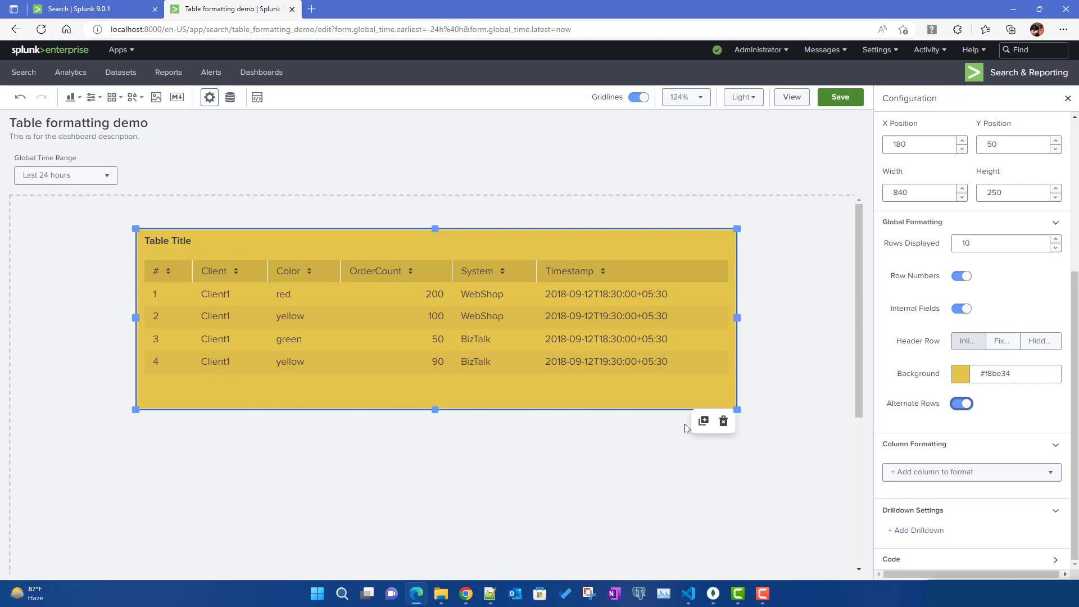
left_click(1015, 470)
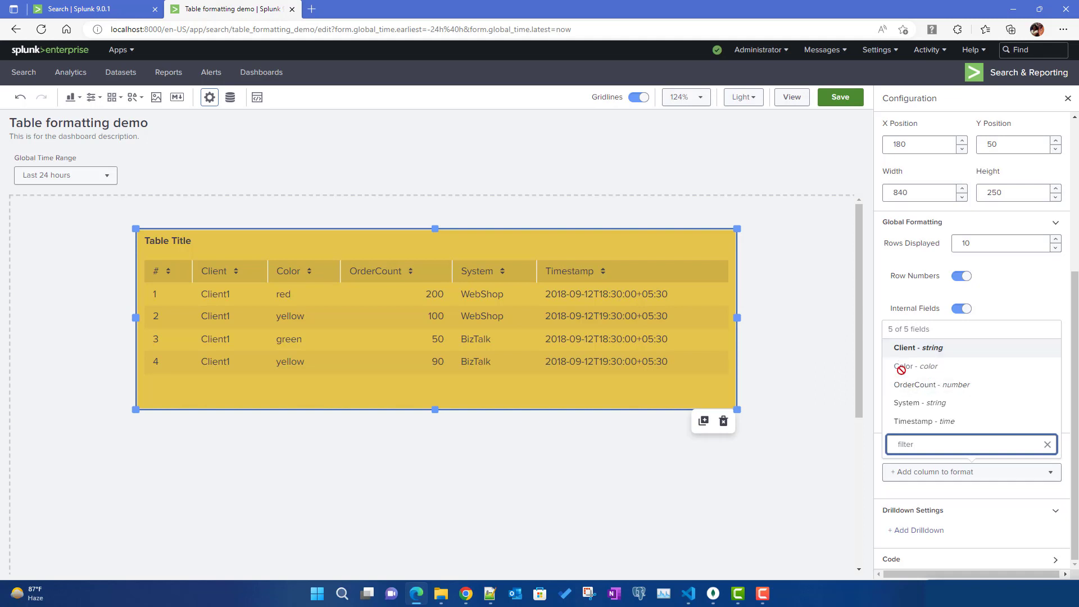
mouse_move(931, 351)
left_mouse_down()
mouse_move(958, 409)
mouse_move(941, 417)
mouse_move(941, 347)
mouse_move(933, 393)
mouse_move(962, 401)
mouse_move(959, 413)
mouse_move(901, 381)
mouse_move(901, 371)
mouse_move(951, 373)
mouse_move(924, 367)
left_mouse_up()
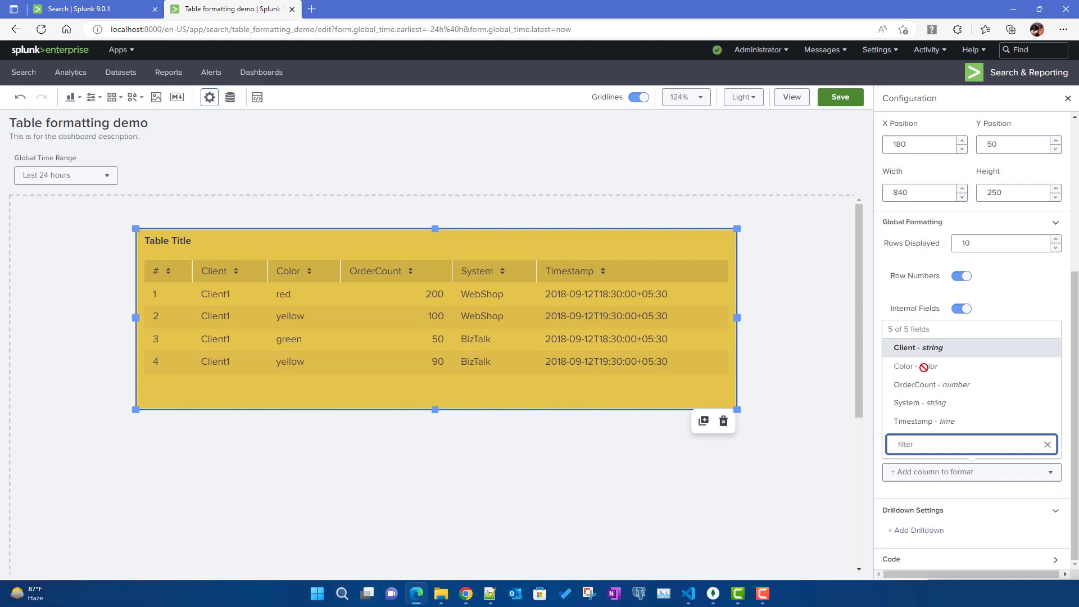
left_click_drag(924, 368, 906, 367)
left_click_drag(906, 367, 937, 414)
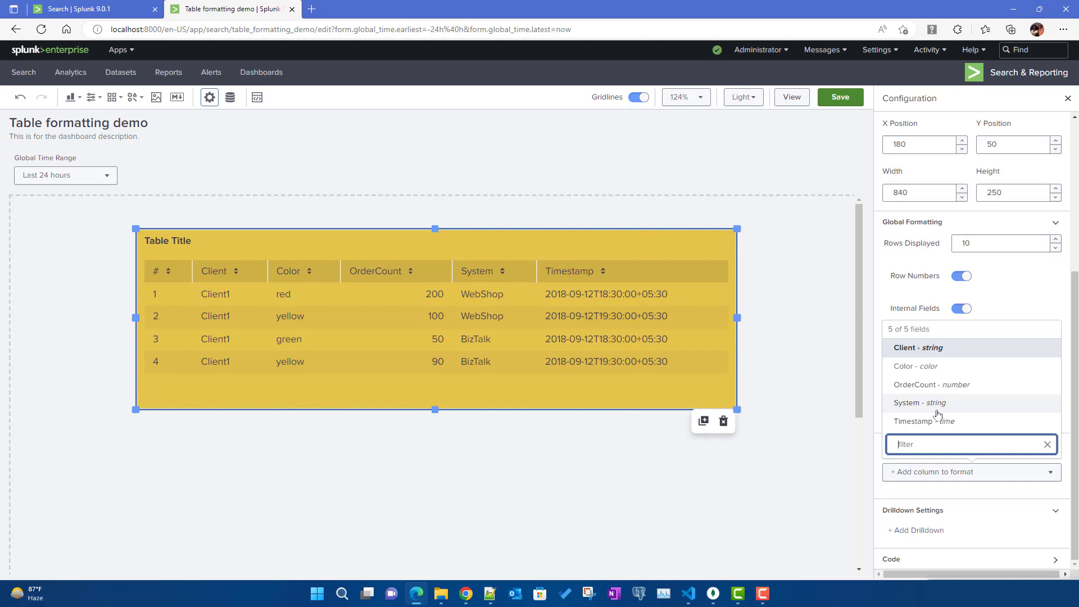
left_click(914, 392)
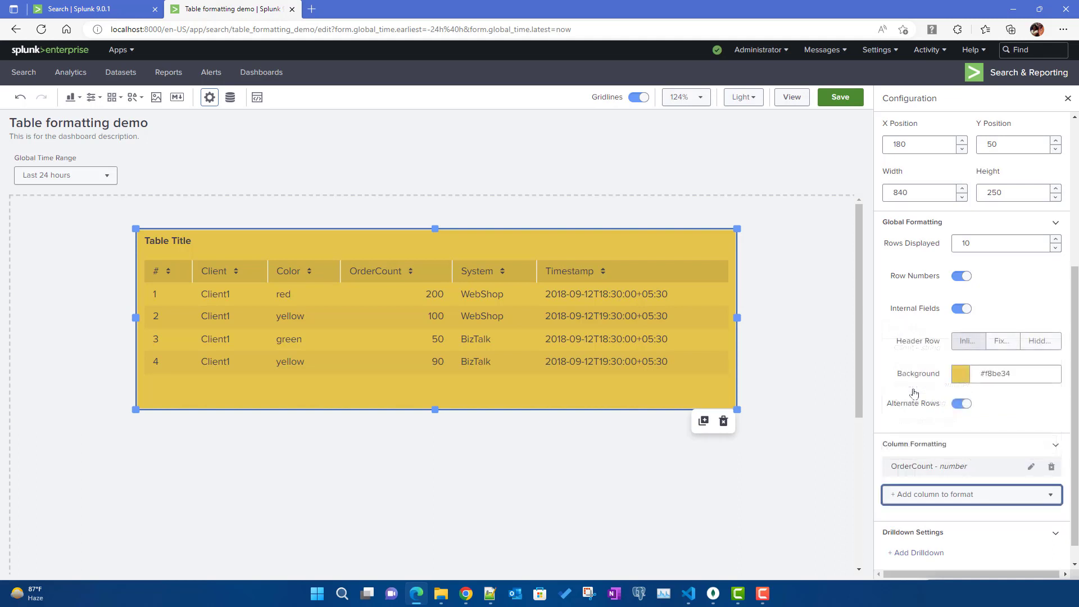
left_click(1028, 470)
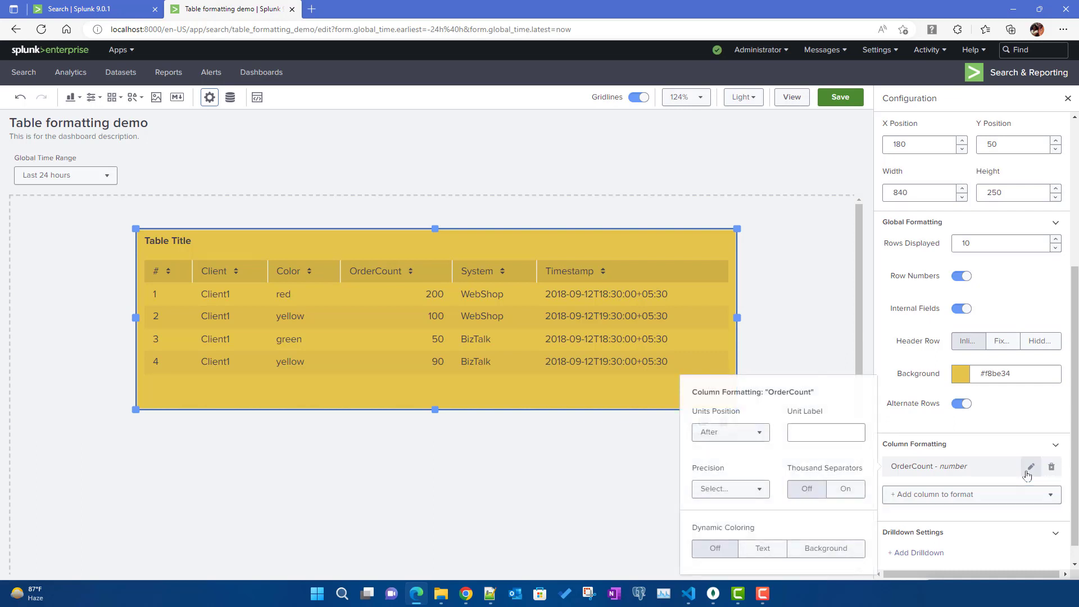
- Try the unit label "#" placed after the OrderCount values and clear it again
left_click(724, 439)
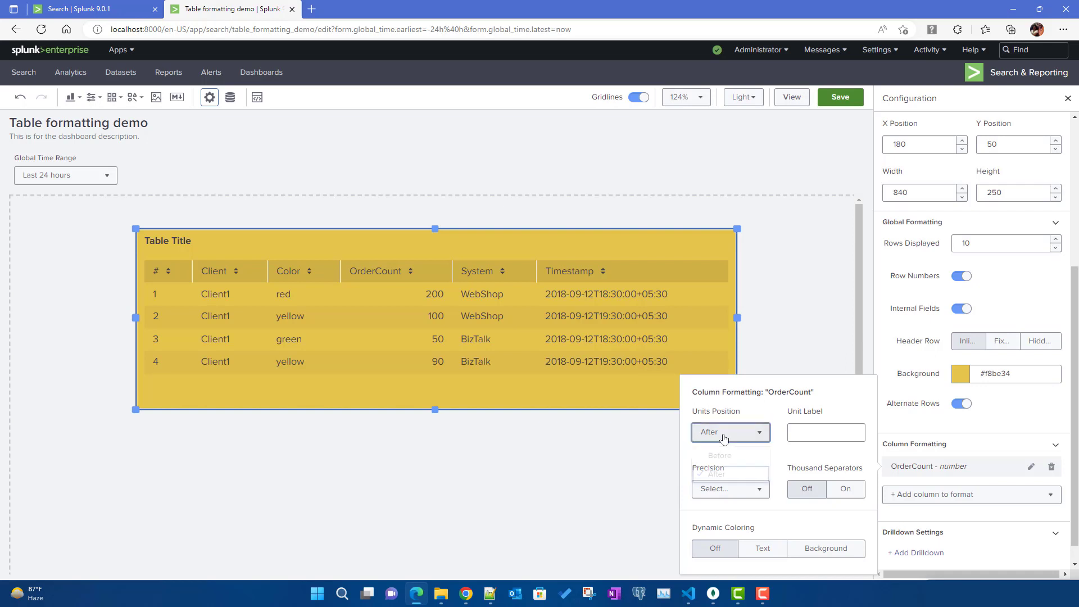
left_click(835, 432)
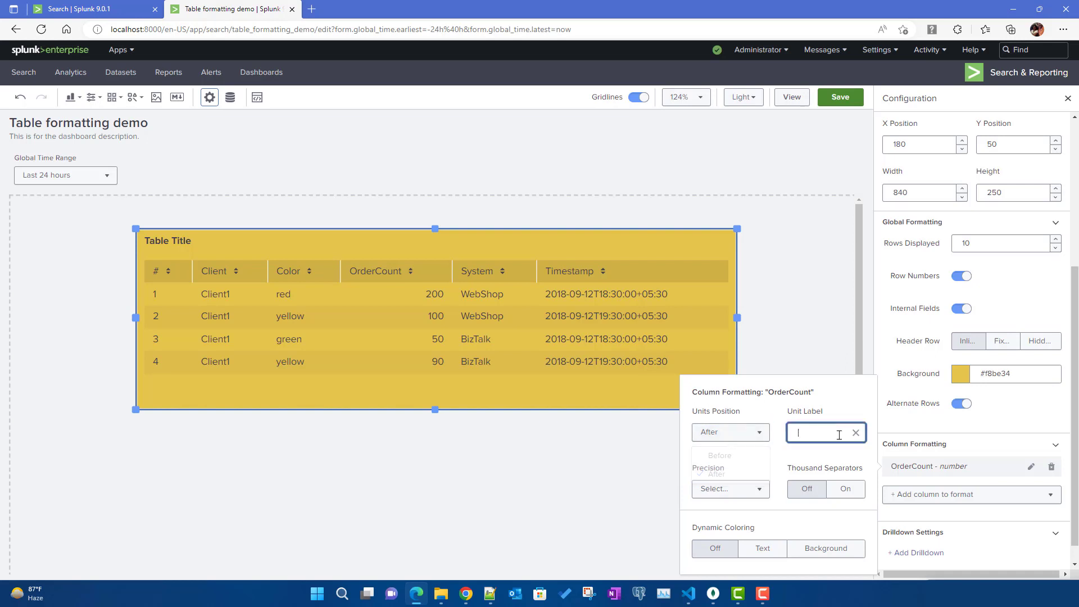
type("#")
left_click(784, 462)
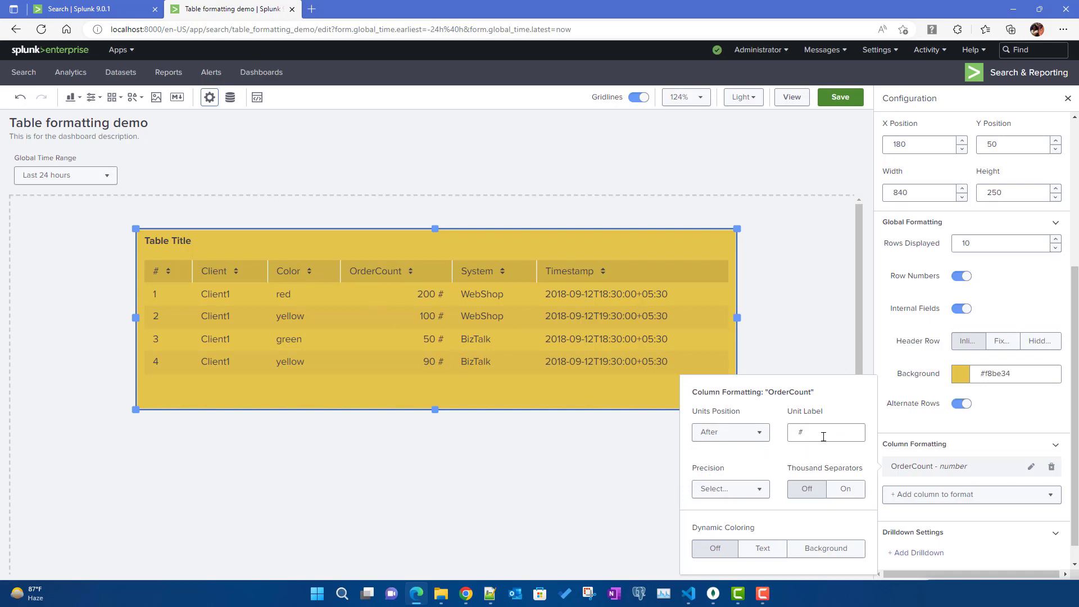
left_click(715, 441)
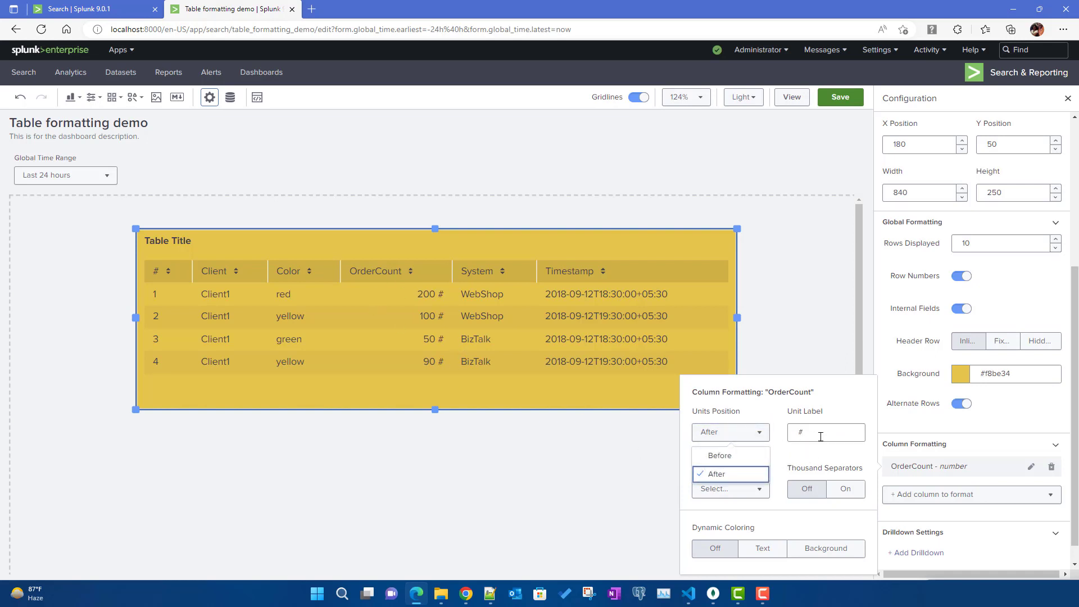
double_click(821, 437)
key("BackSpace")
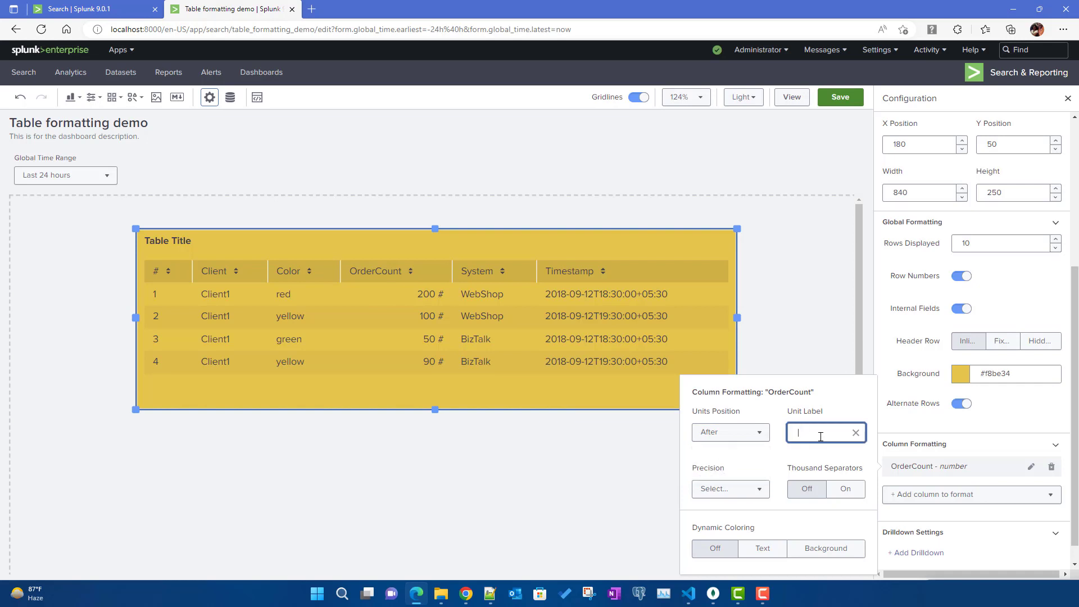
left_click(757, 472)
- Set the OrderCount precision to 0 (0) and turn its thousand separators on
left_click(724, 488)
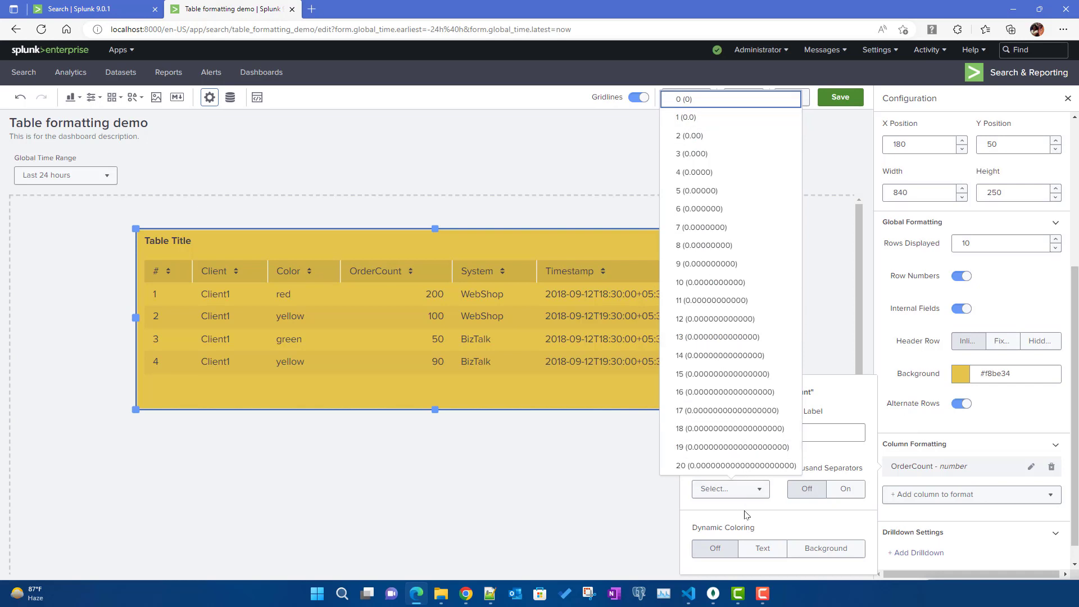
left_click(759, 489)
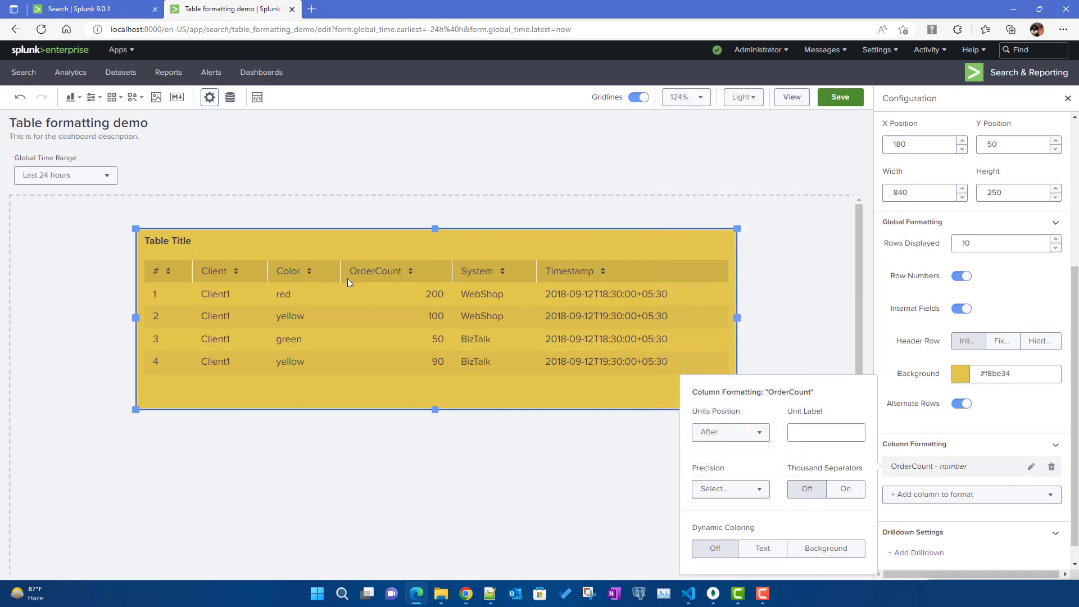
left_click(730, 489)
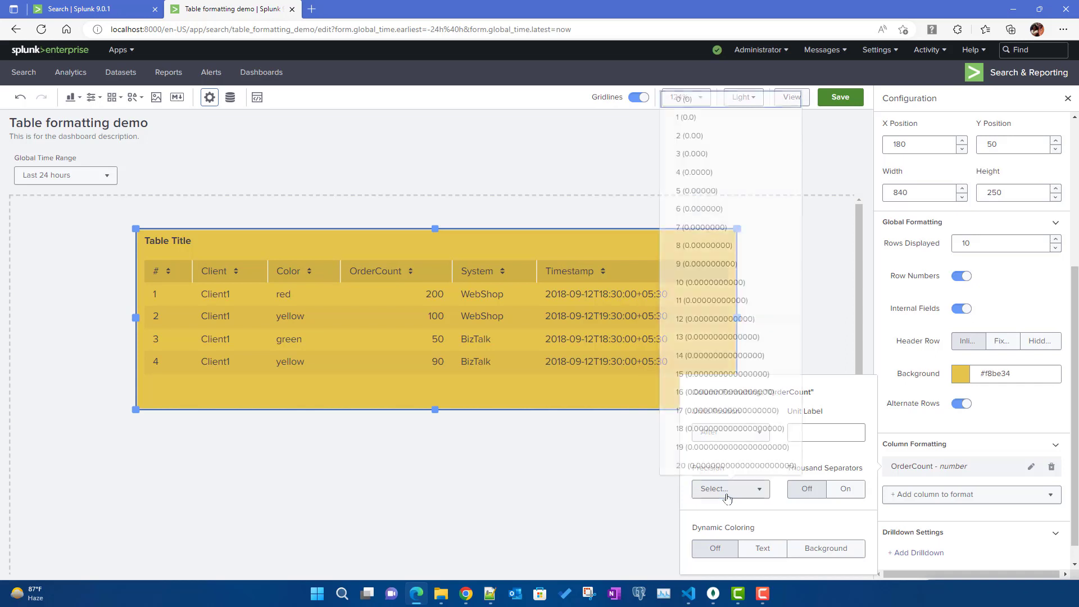
left_click(684, 99)
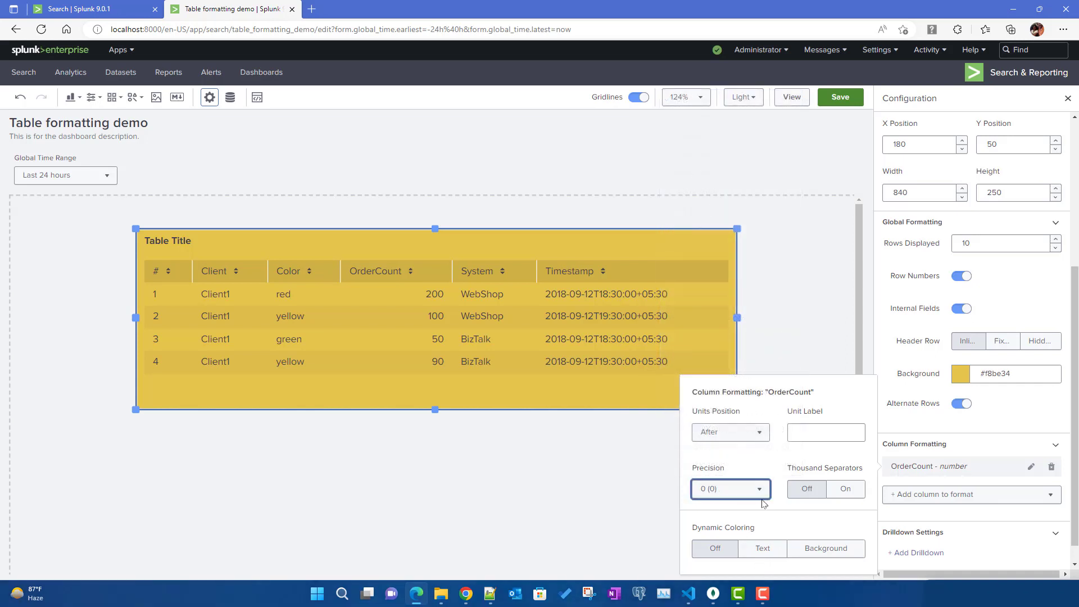
left_click(846, 490)
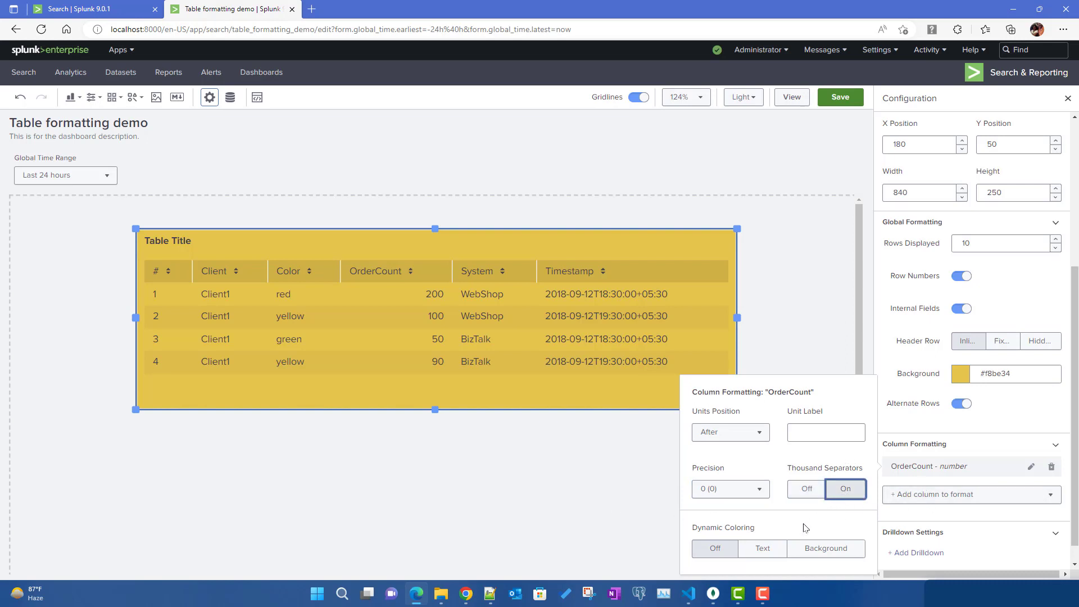
- Apply range-based dynamic coloring to the OrderCount text and make the "80 and greater" range red
left_click_drag(696, 530, 751, 531)
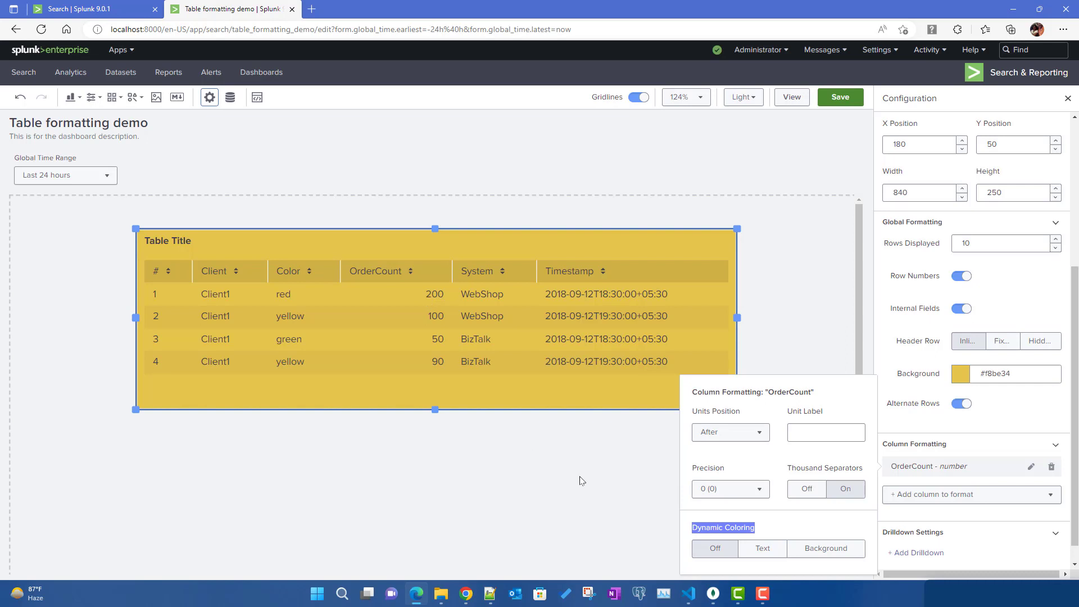
left_click(757, 553)
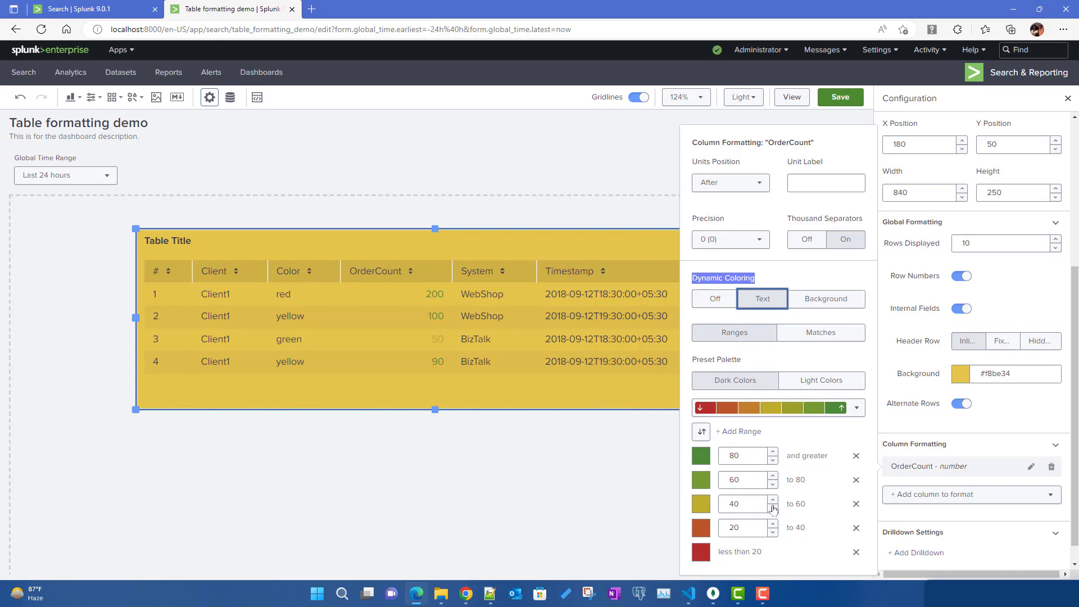
left_click(701, 455)
left_click(657, 486)
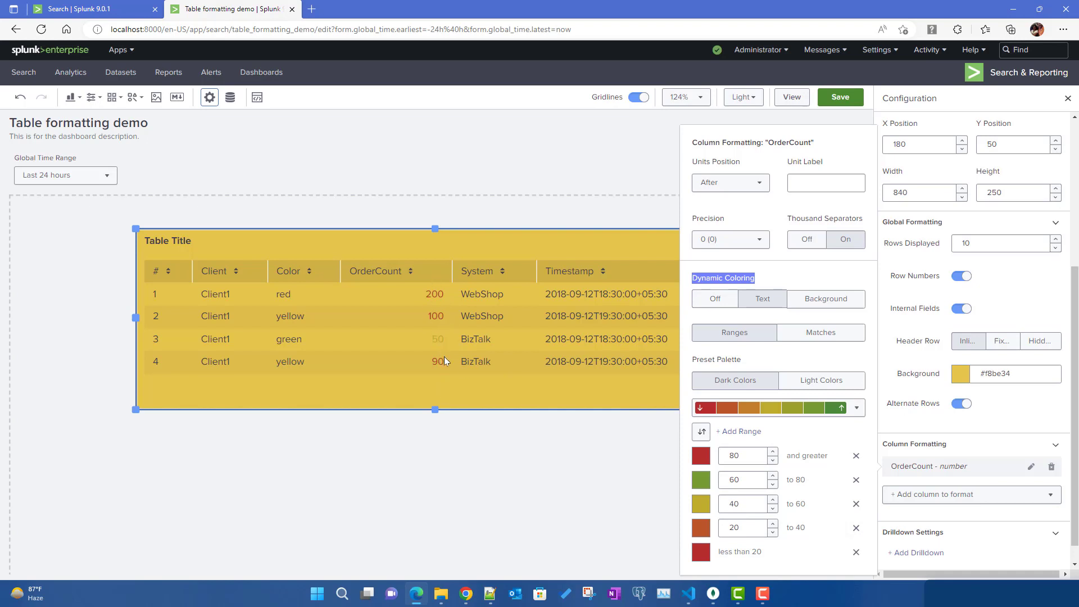
- Change the OrderCount color for the 60 to 80 range to yellow #cba700
left_click(695, 481)
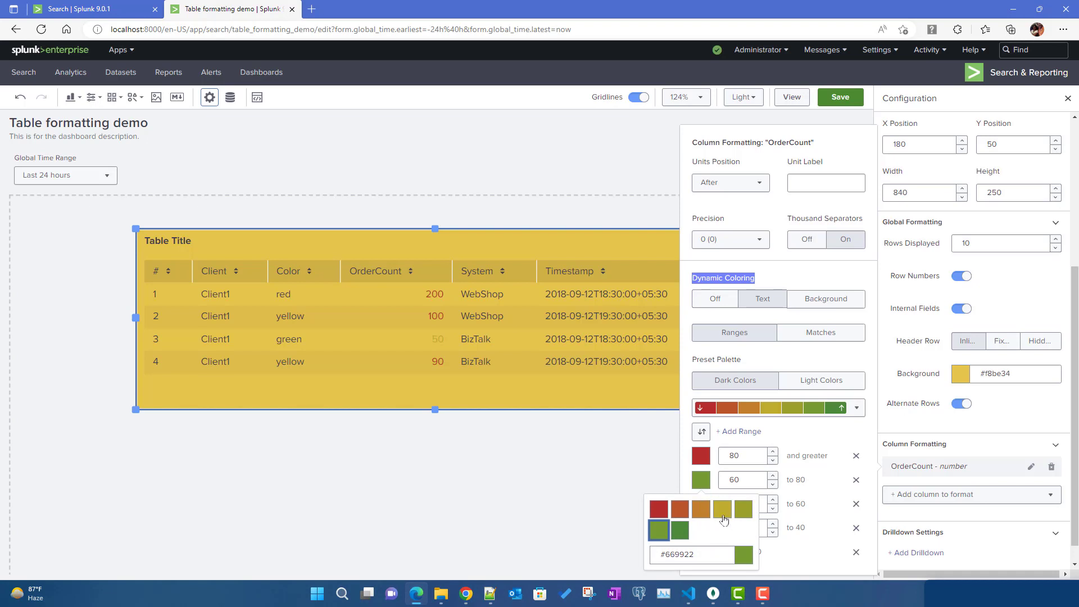
left_click(724, 516)
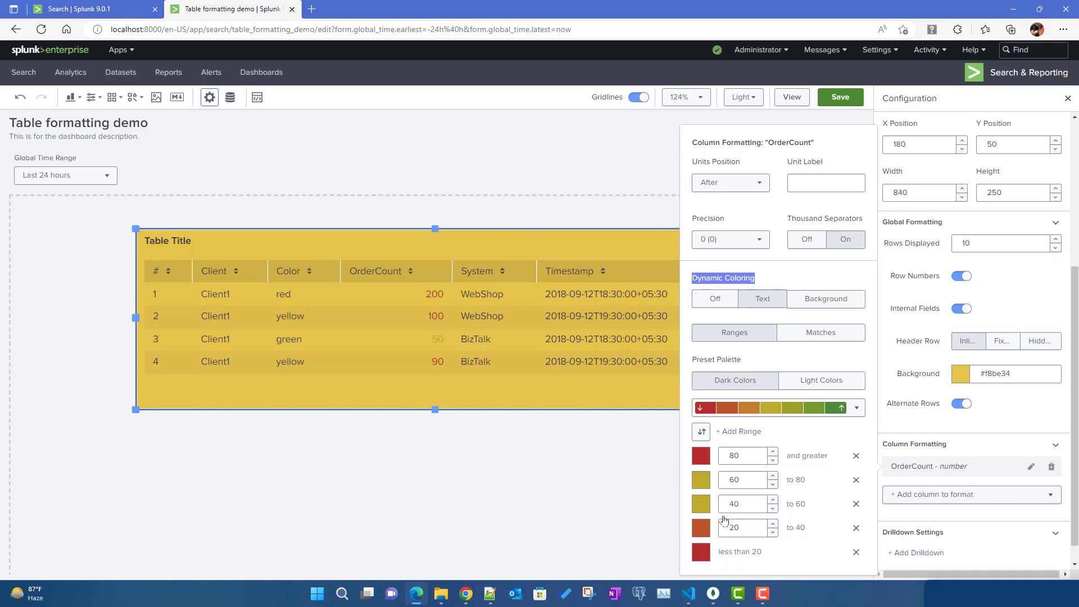
left_click(704, 482)
left_click_drag(708, 553, 623, 554)
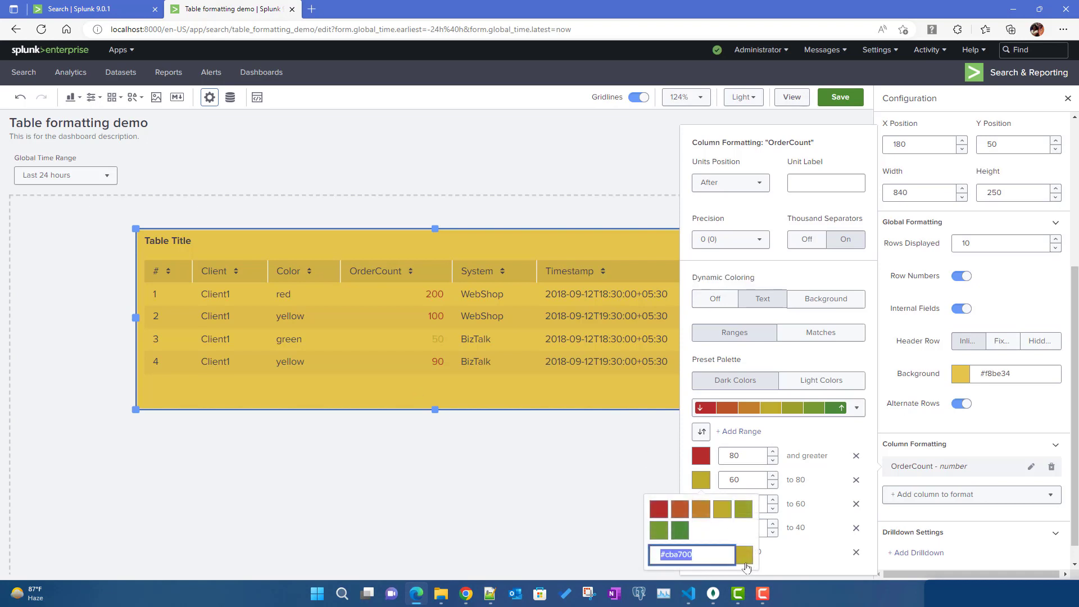
left_click(752, 449)
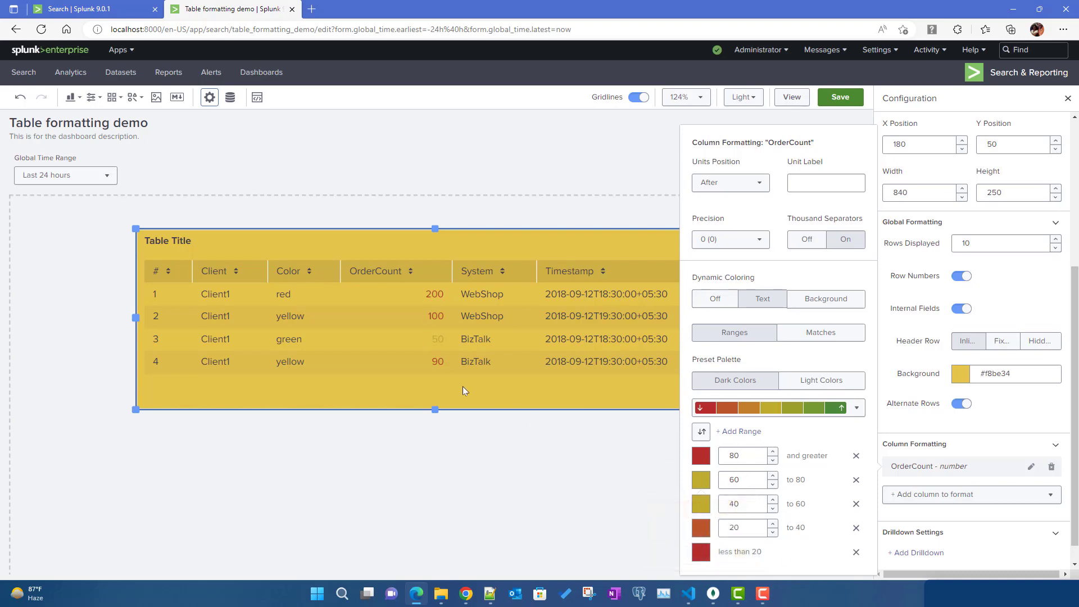
- Color the OrderCount cell backgrounds by matches instead of ranges, with purple for the value 200
left_click(814, 309)
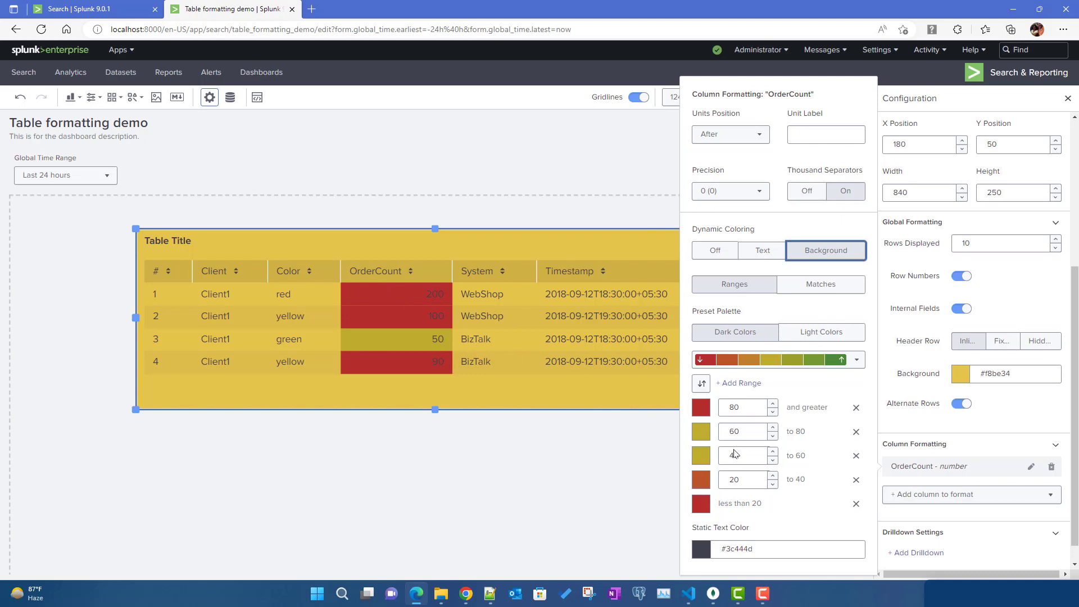
left_click(840, 290)
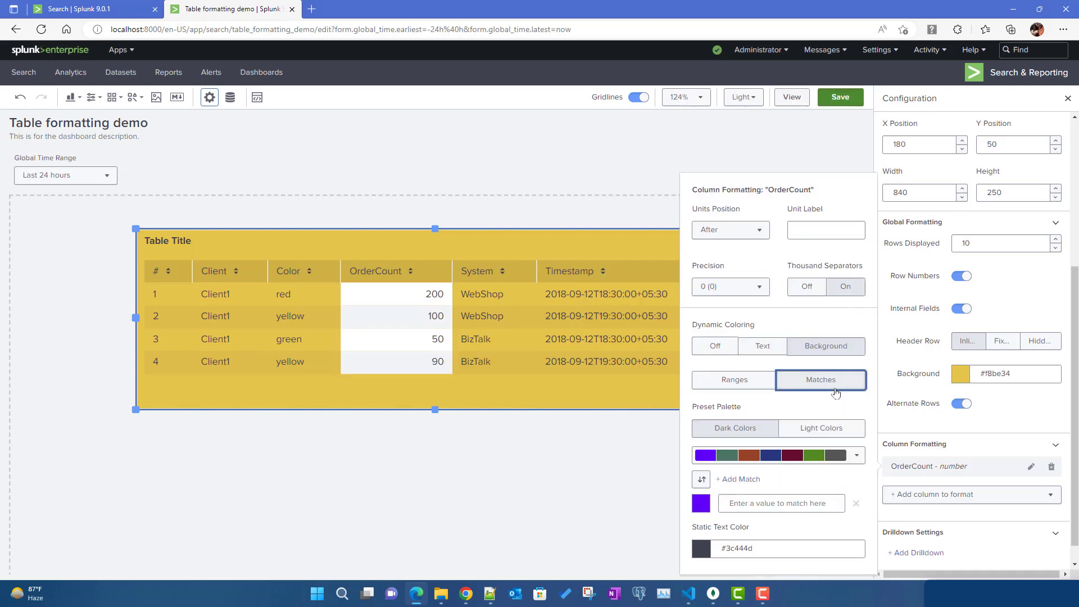
left_click(758, 502)
type("200")
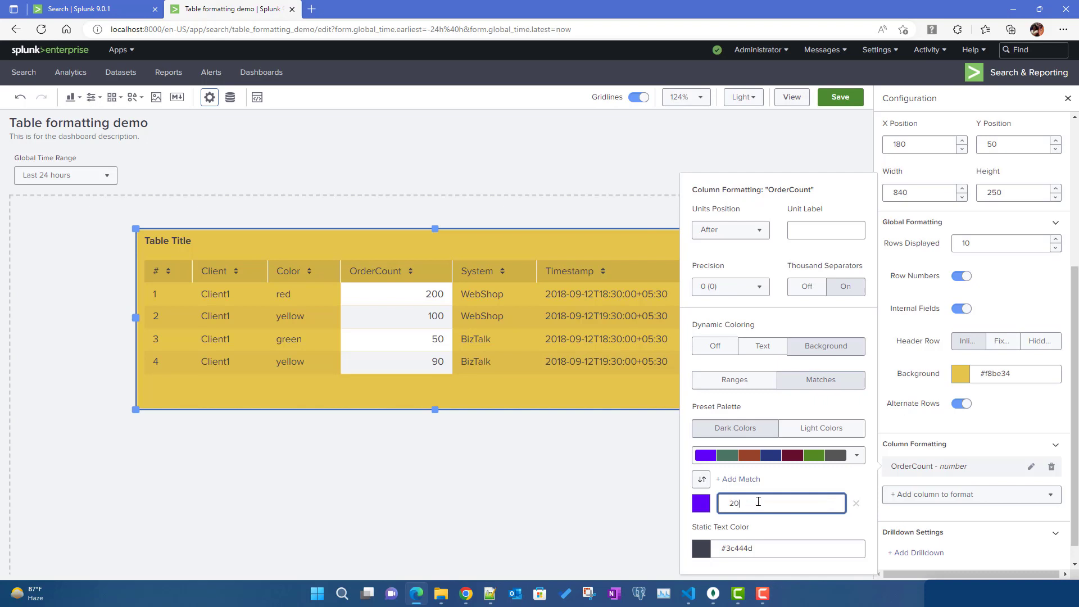
left_click(791, 536)
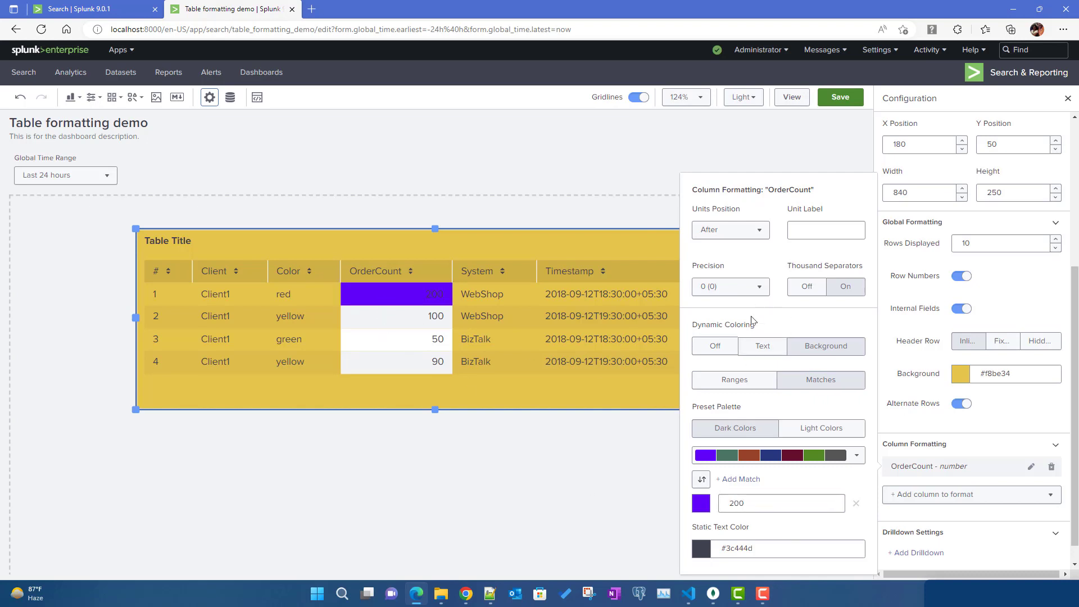
- Apply the OrderCount match coloring to the text instead of the background and close the column's settings
left_click(763, 345)
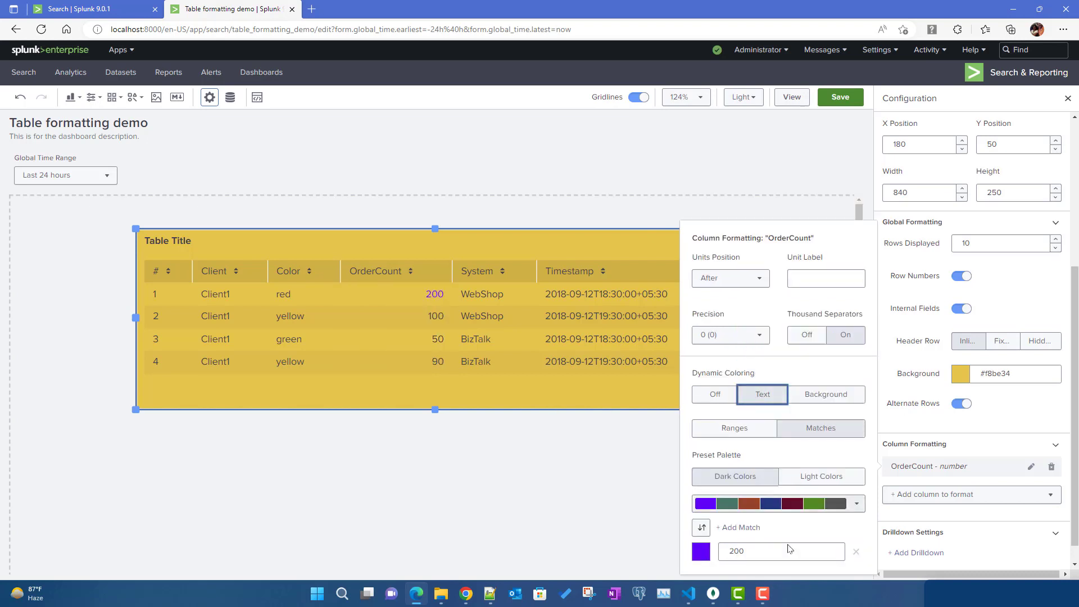
left_click(766, 551)
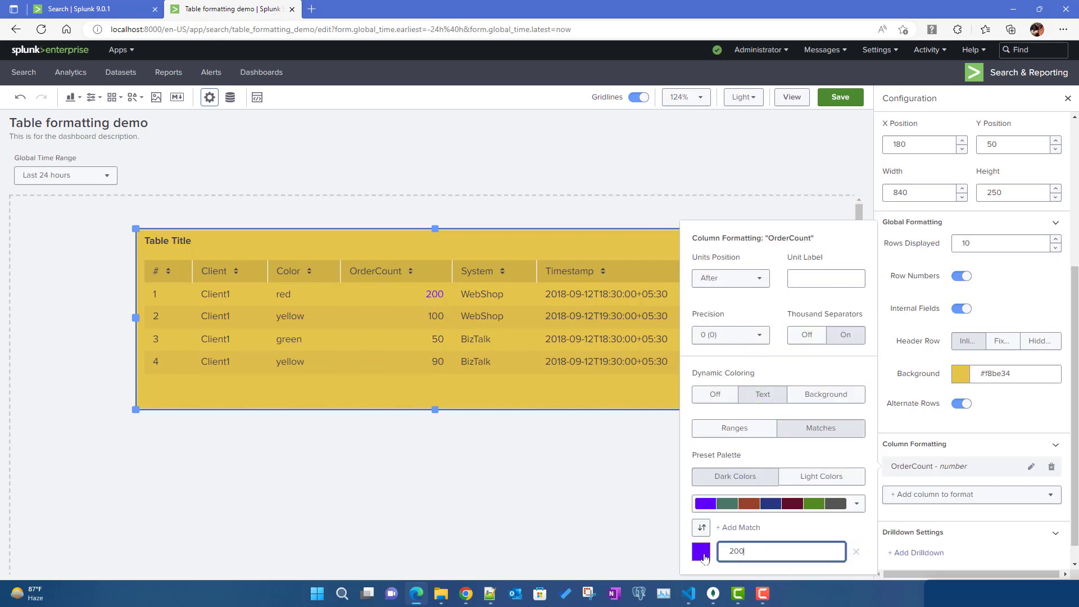
left_click(419, 298)
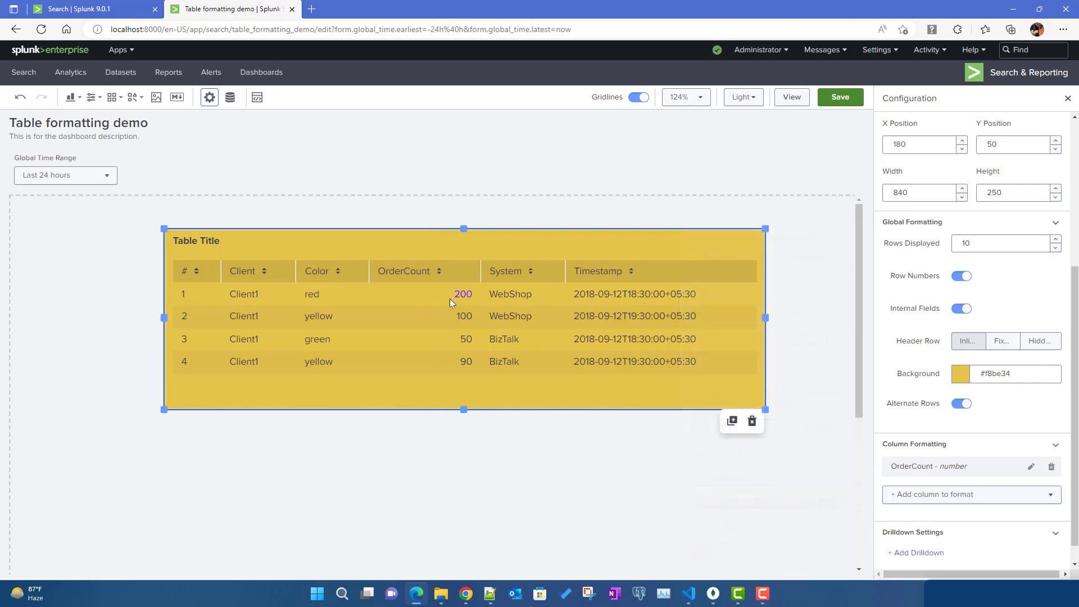
- Add a second match for the value 90 in green to the OrderCount text coloring
scroll(984, 438, "down", 1)
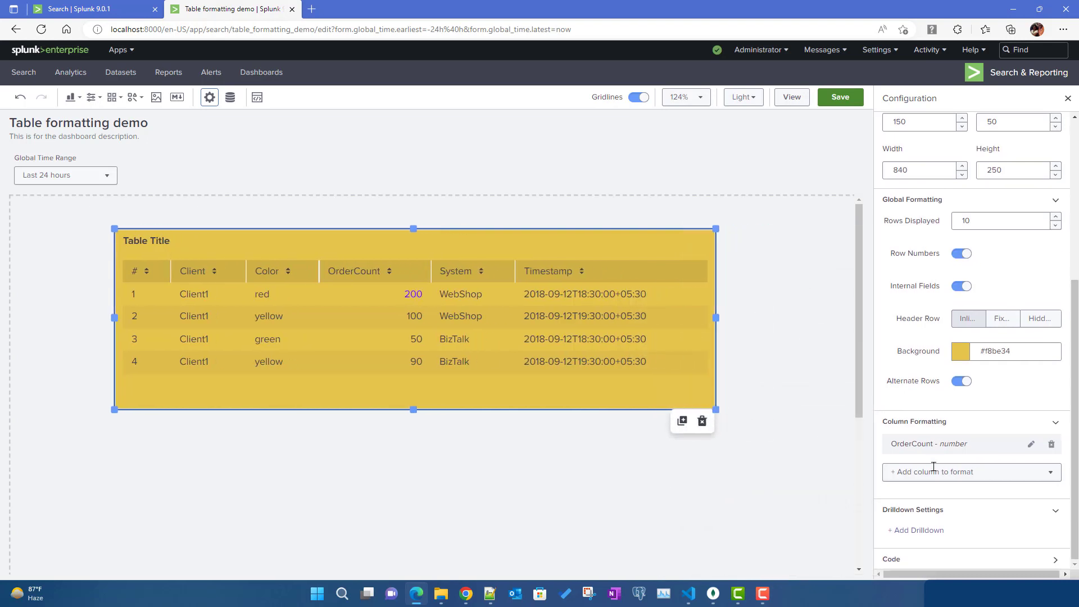
left_click(1032, 445)
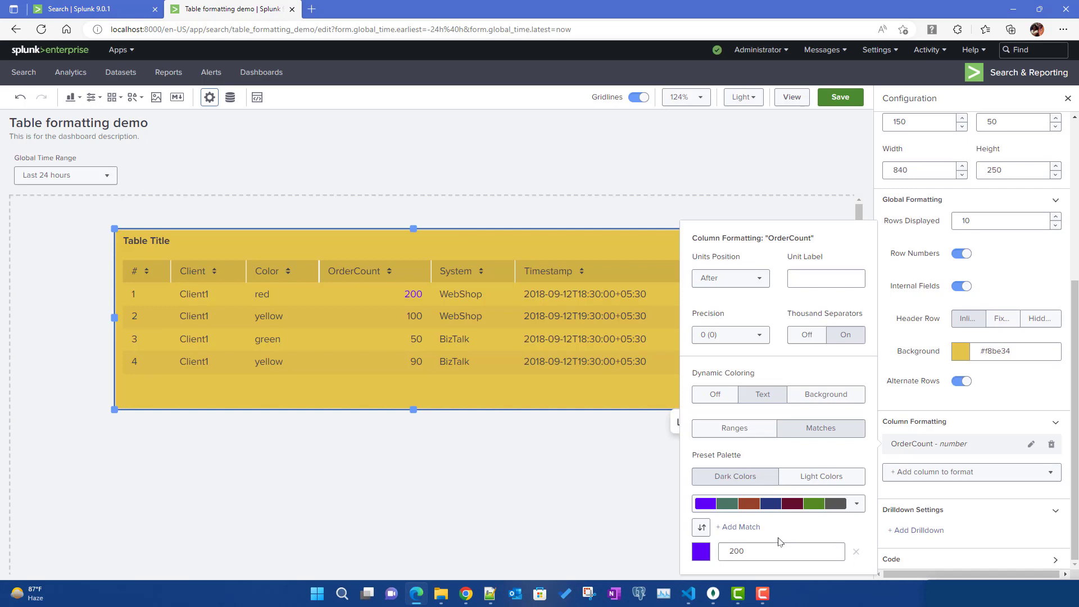
left_click(731, 528)
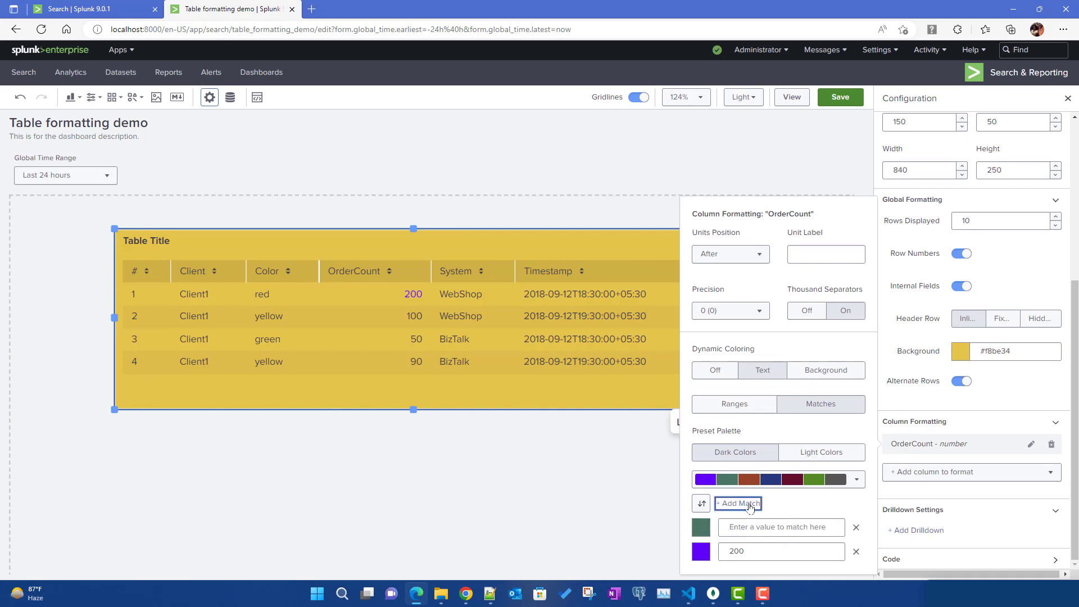
double_click(757, 552)
left_click(763, 526)
type("90")
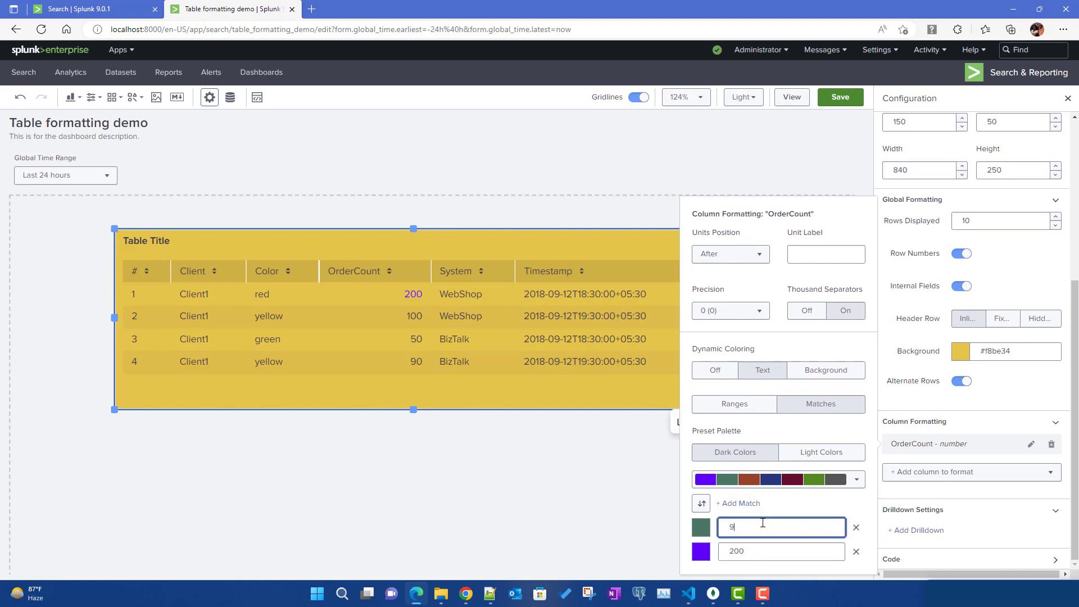
left_click(702, 529)
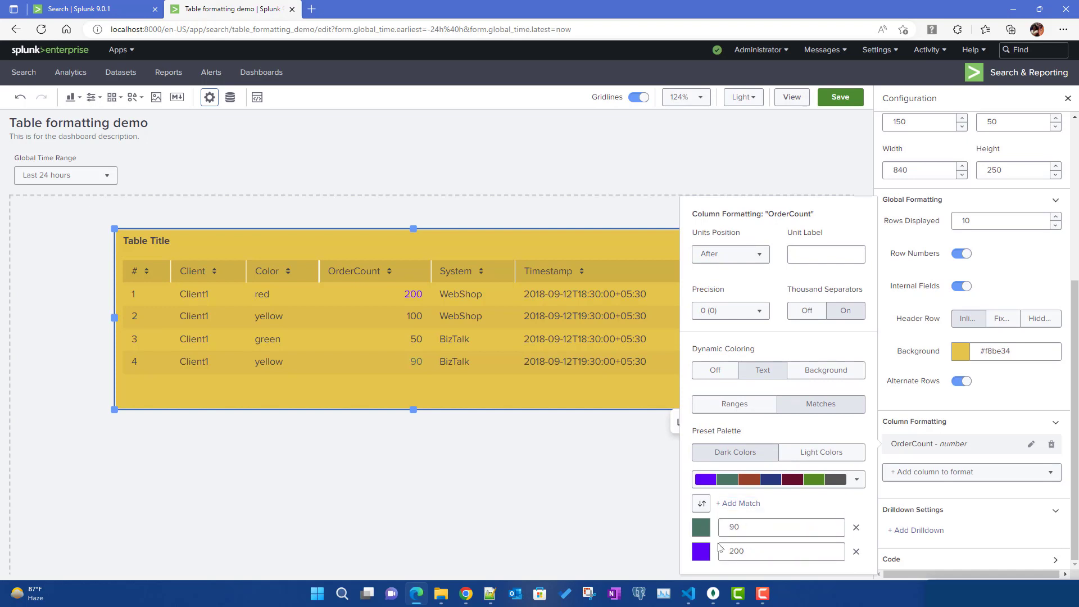
- Change the OrderCount text color for the value 90 to the rust-brown preset
left_click(704, 530)
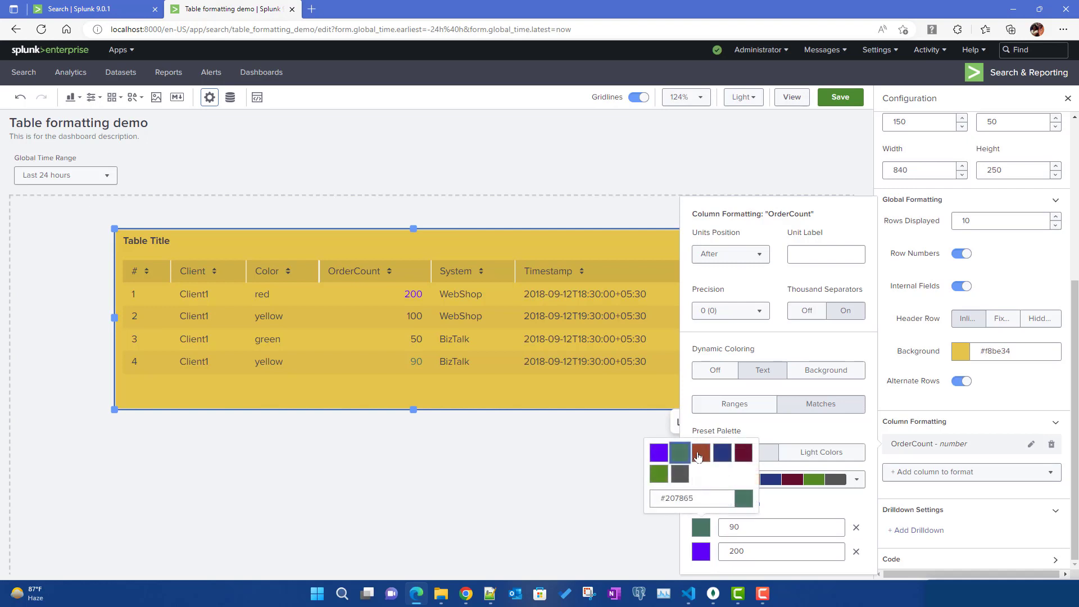
left_click(701, 452)
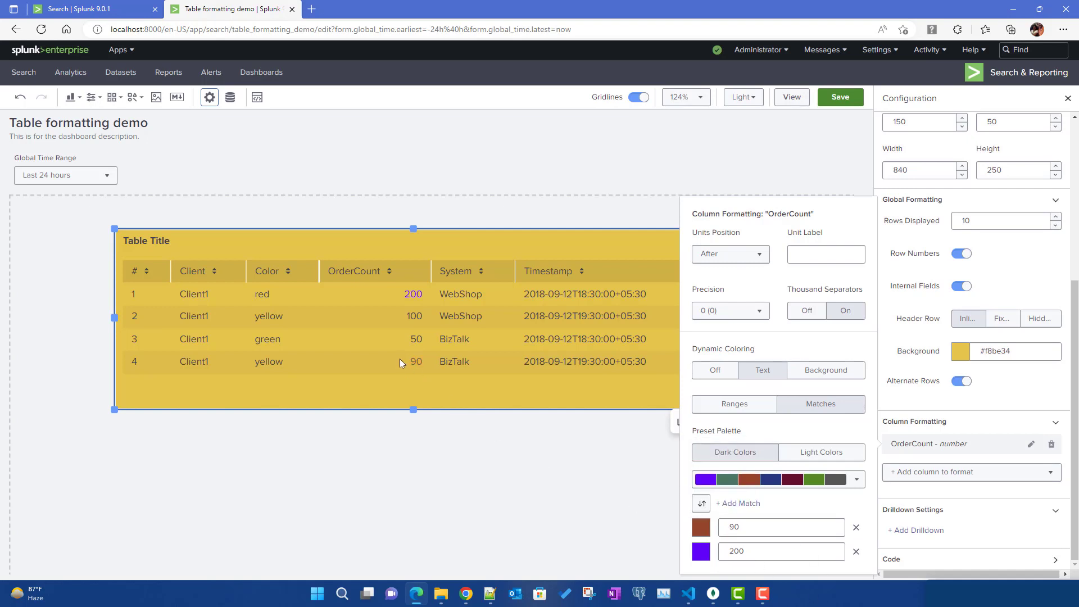
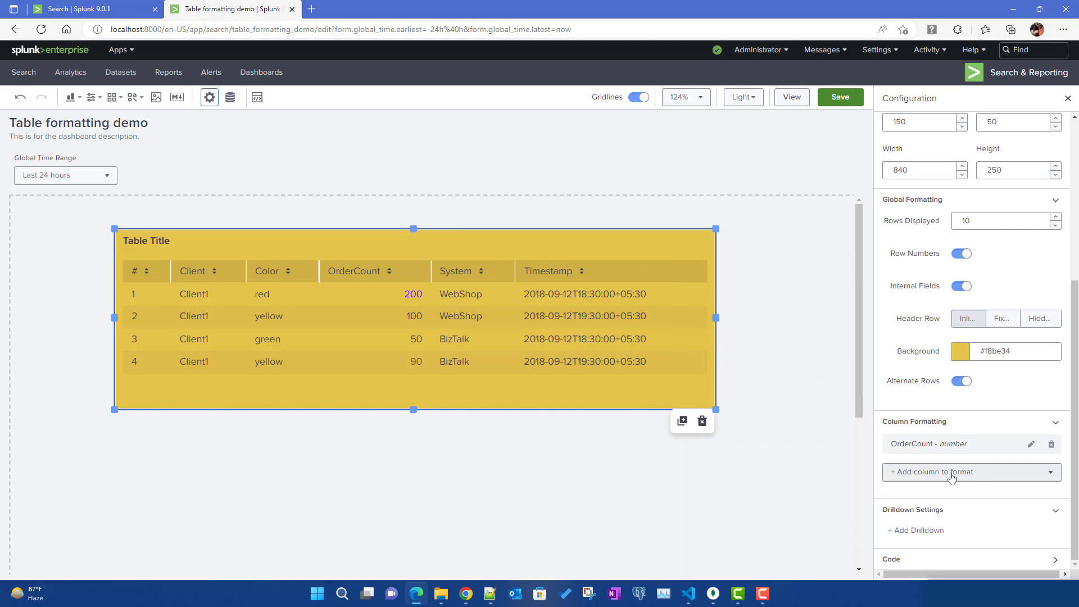
- Add formatting for the System column with dynamic text coloring from the Light Colors preset palette
left_click(951, 475)
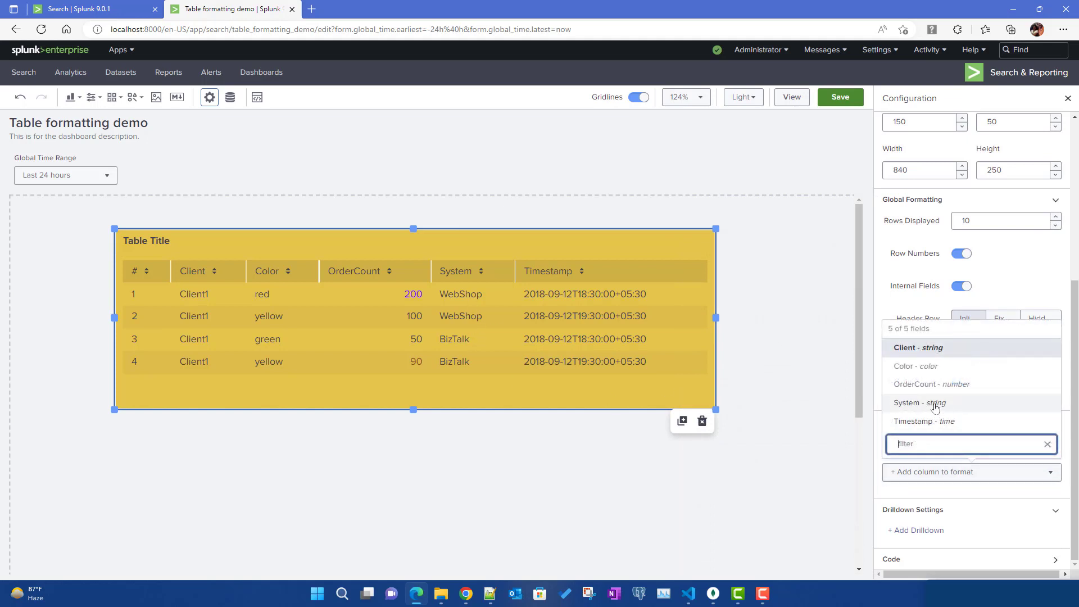
left_click(935, 403)
left_click(1031, 474)
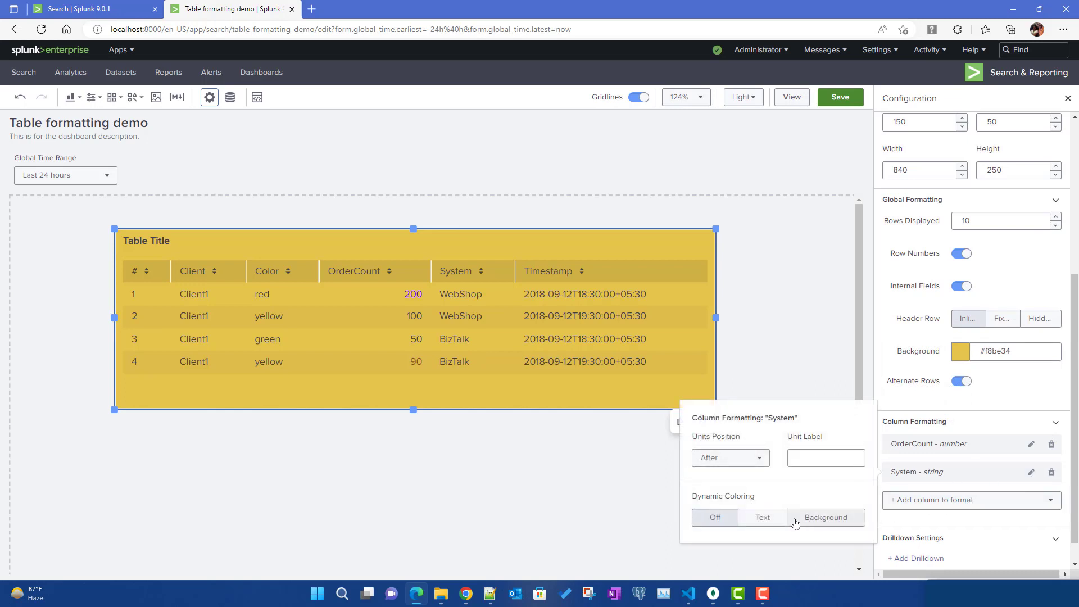
left_click(765, 520)
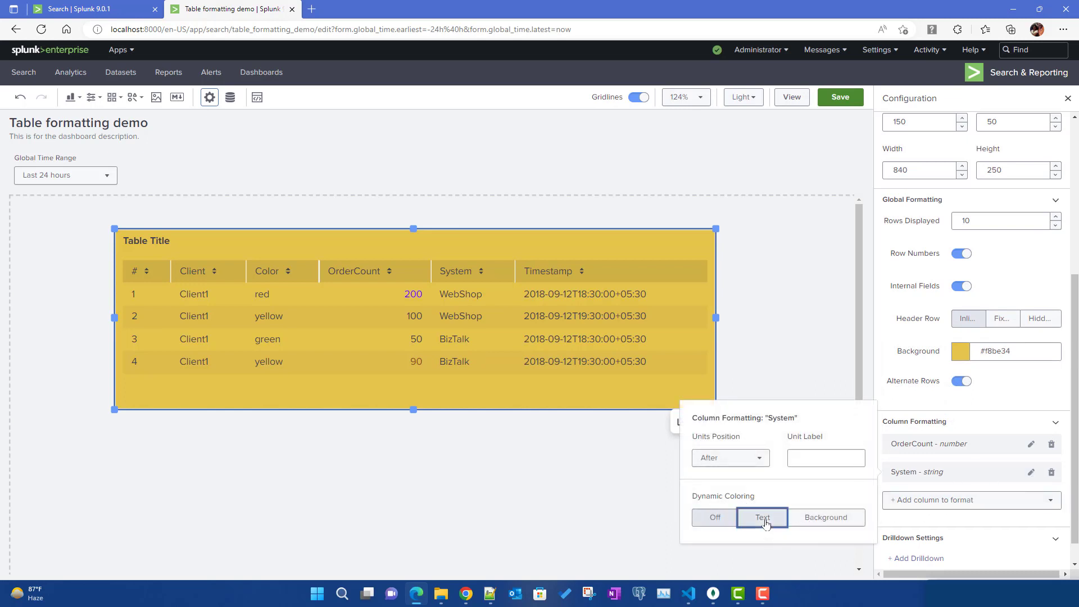
left_click(824, 477)
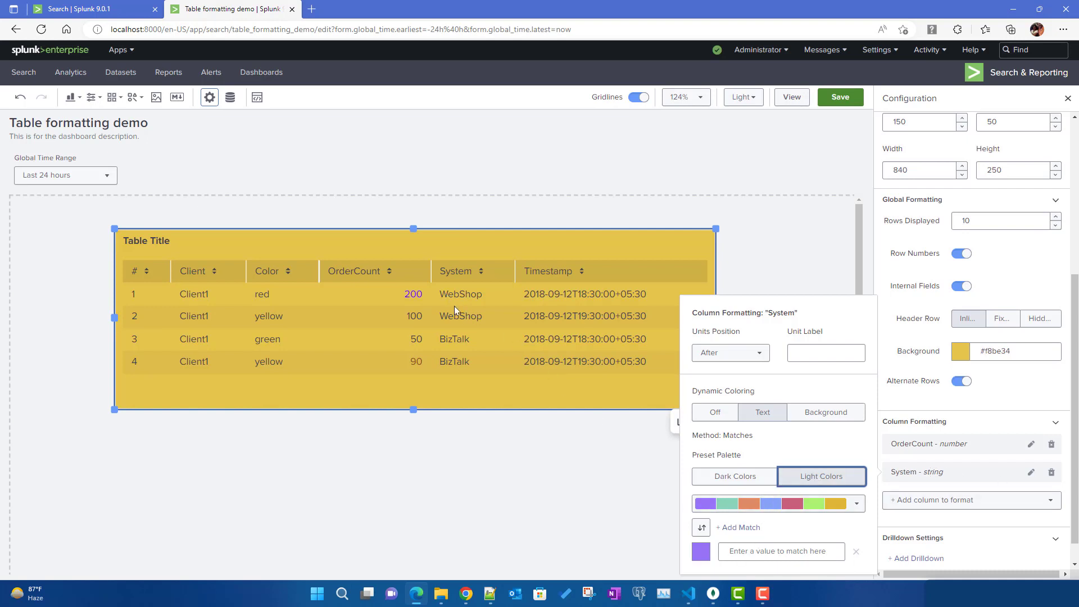
- Set the System column's first text color match to the value WebShop
left_click(743, 552)
type("We")
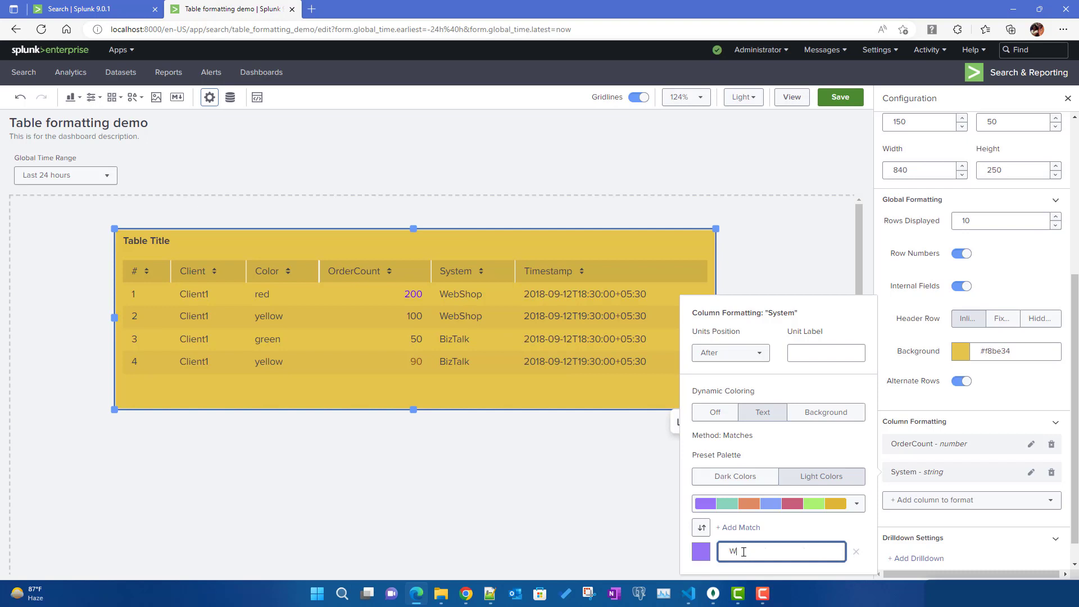
type("bshop")
left_click(743, 552)
key("Delete")
type("S")
- Try pink #e85b79 and teal #45d4ba for the WebShop match before restoring purple #9980ff
left_click(699, 552)
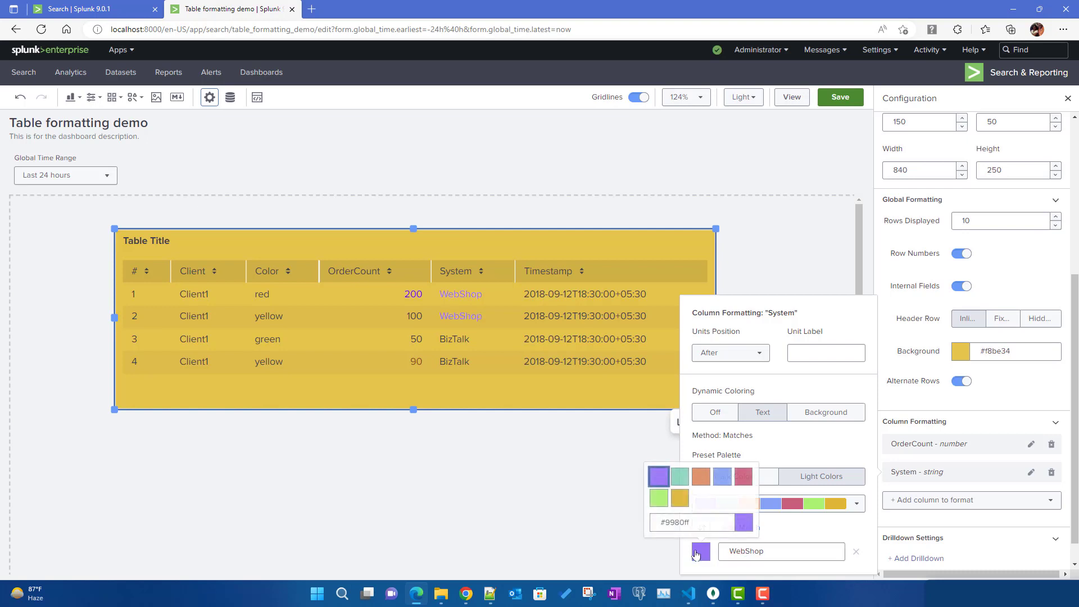
left_click(743, 477)
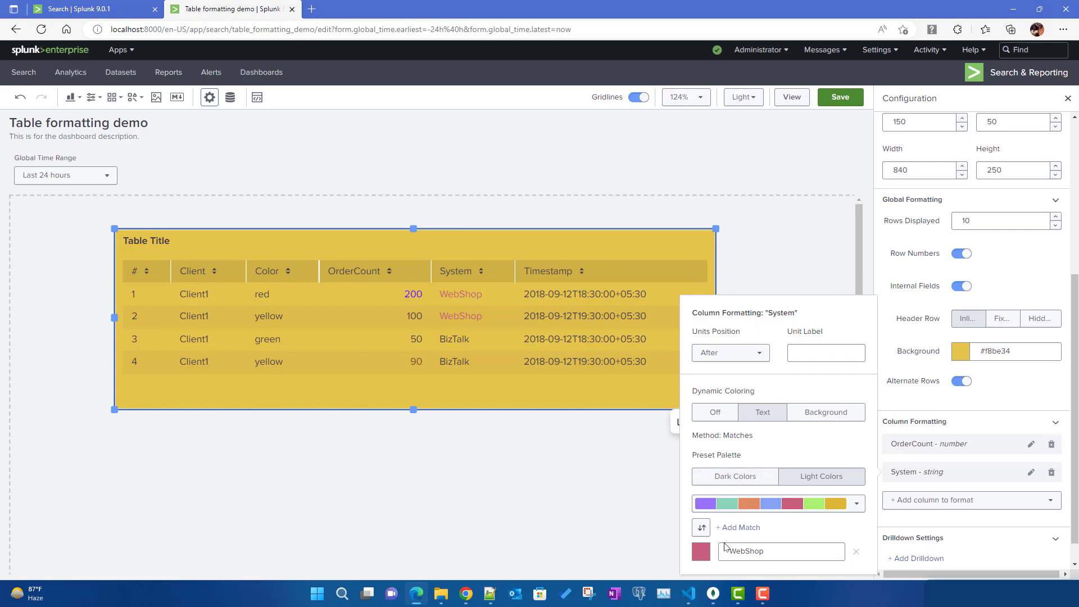
left_click(707, 555)
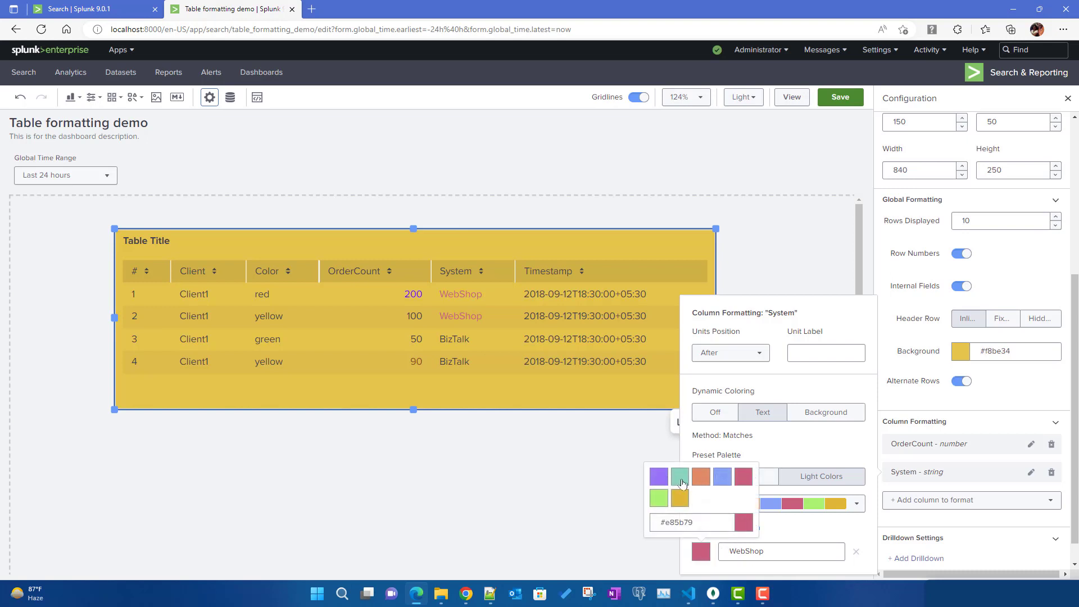
left_click(682, 484)
left_click(701, 555)
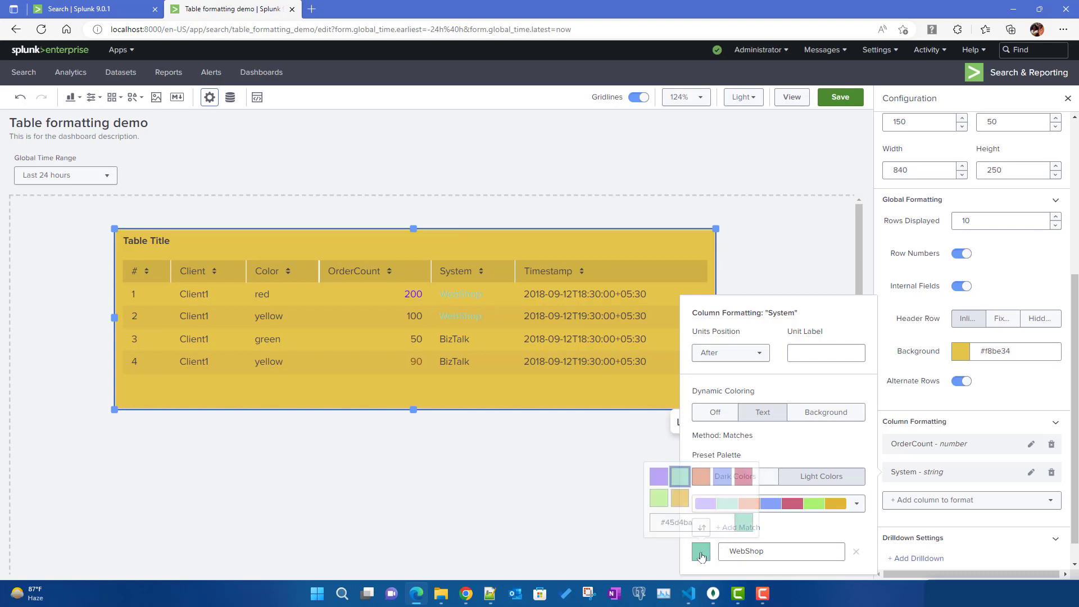
left_click(659, 482)
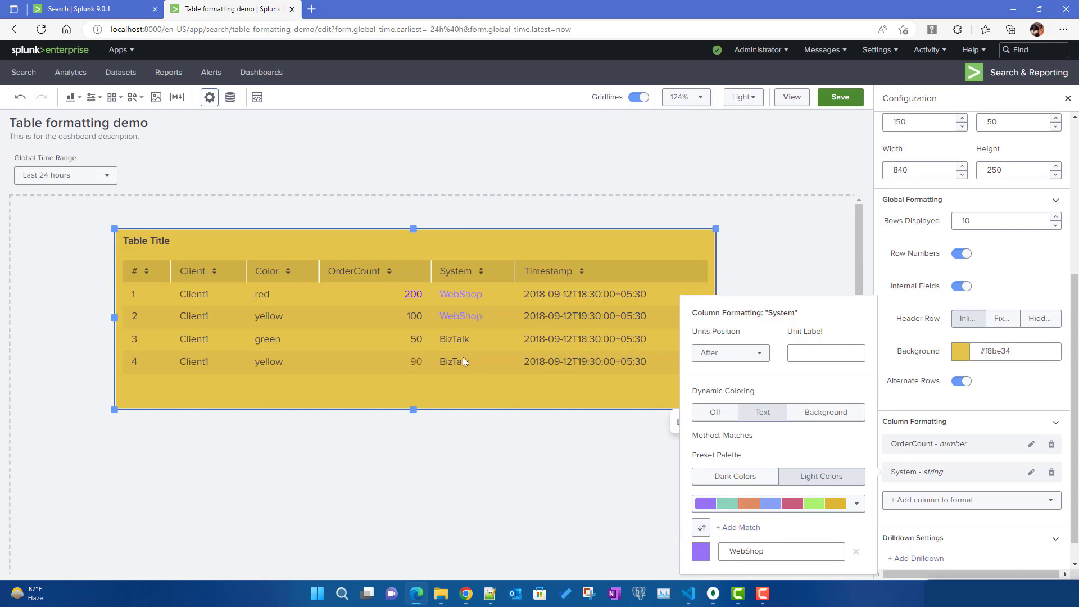
- Add a second System match for the value BizTalk in light green and deselect the table
left_click(741, 527)
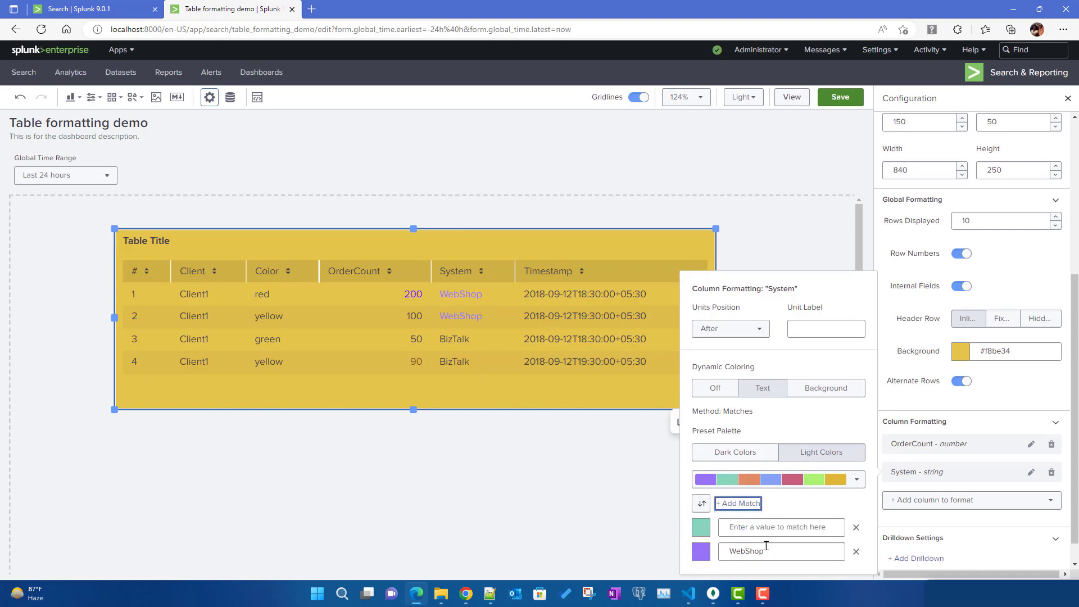
left_click(749, 527)
type("B")
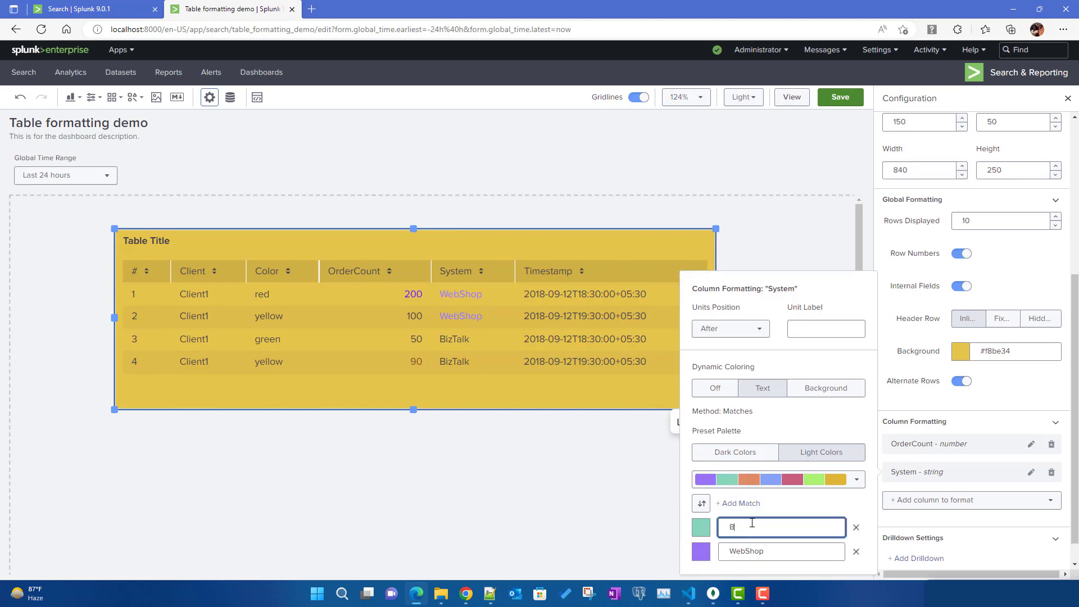
type("izTalk")
left_click(699, 533)
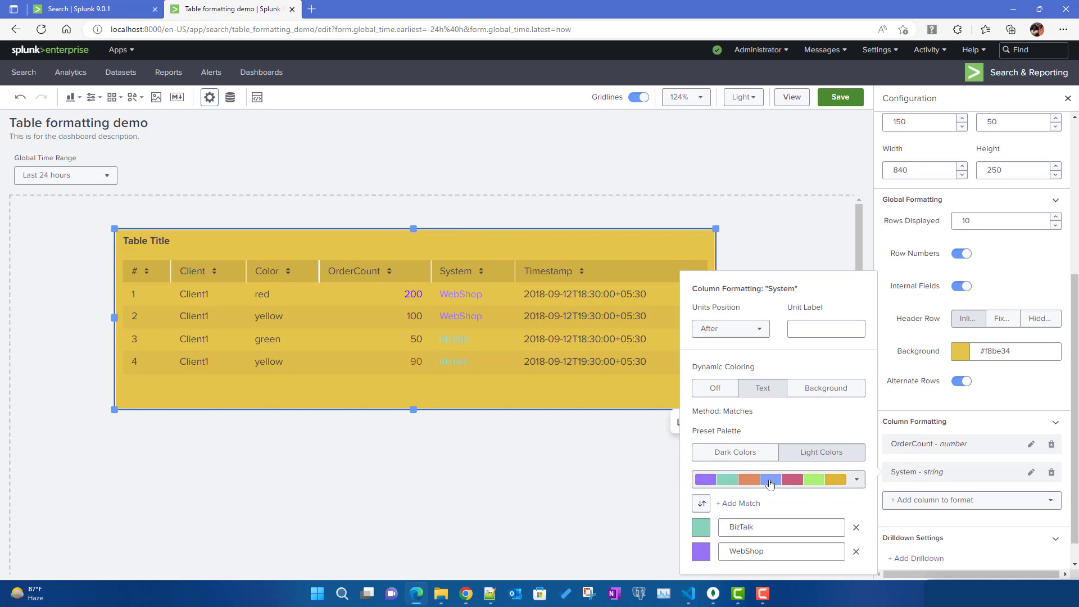
left_click(699, 533)
left_click(661, 476)
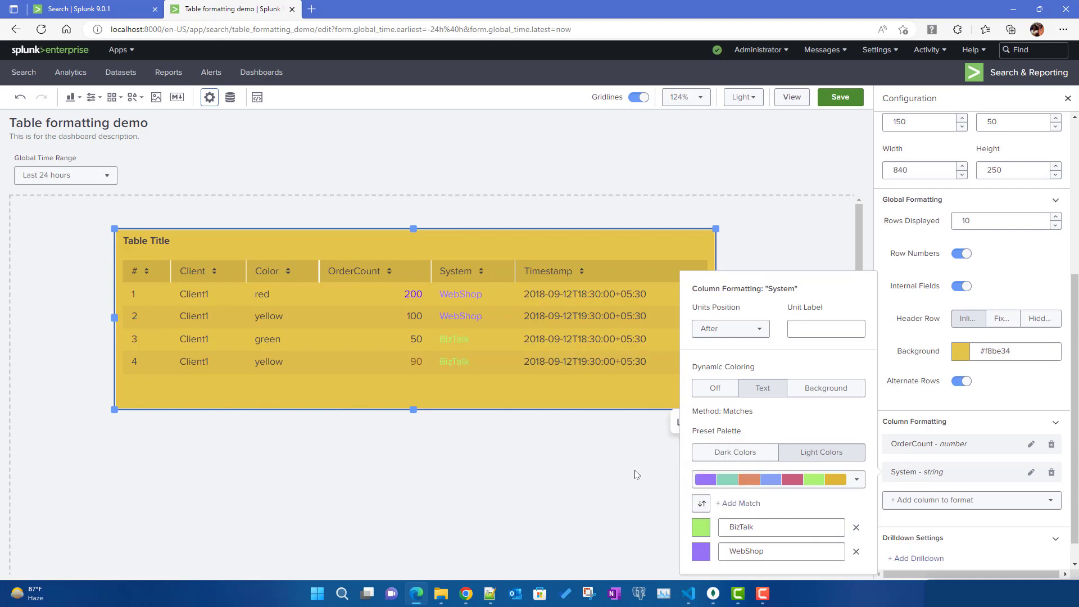
left_click(663, 516)
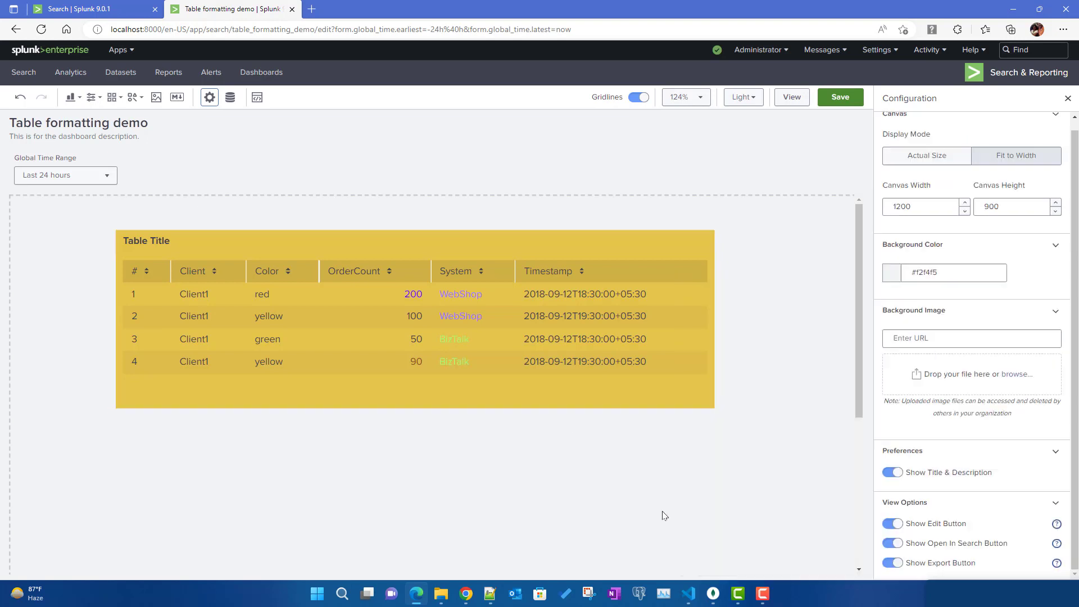